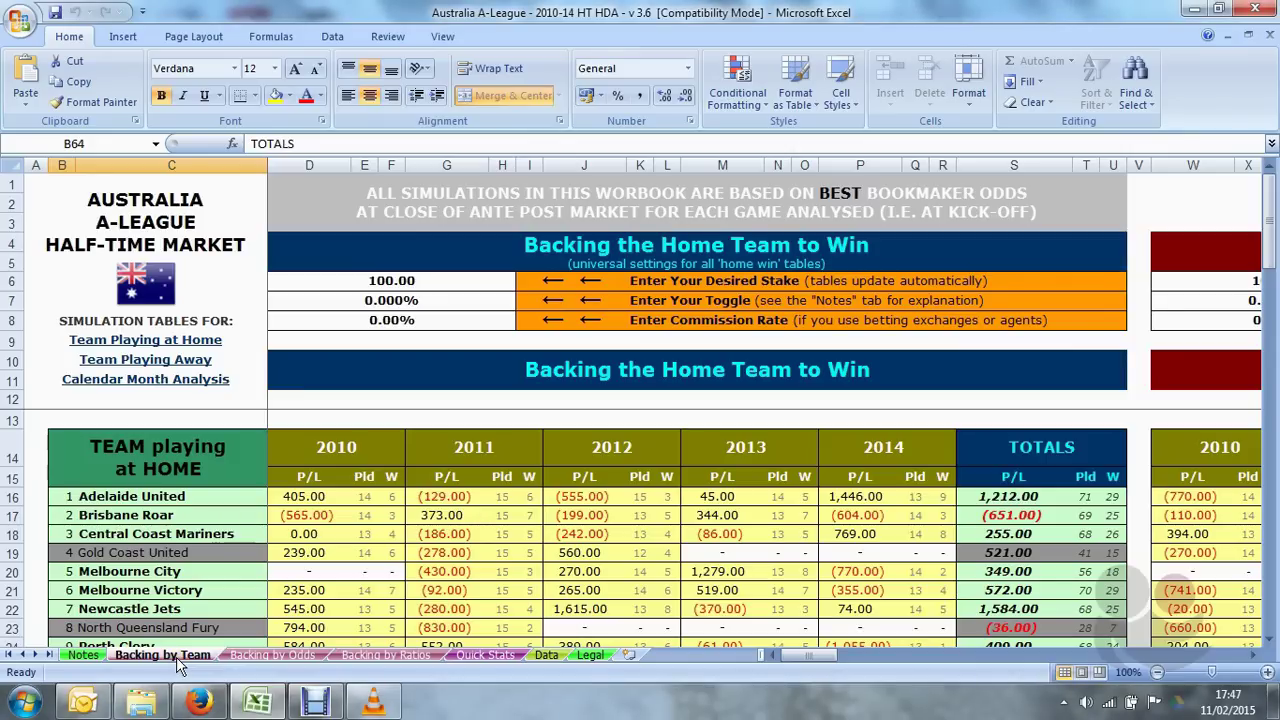
- Review the Adelaide United, Brisbane Roar and Gold Coast United rows of the home-team table
{"action": "scroll", "coordinate": [187, 514], "scroll_direction": "down", "scroll_amount": 1}
{"action": "scroll", "coordinate": [187, 514], "scroll_direction": "up", "scroll_amount": 1}
{"action": "scroll", "coordinate": [205, 490], "scroll_direction": "down", "scroll_amount": 1}
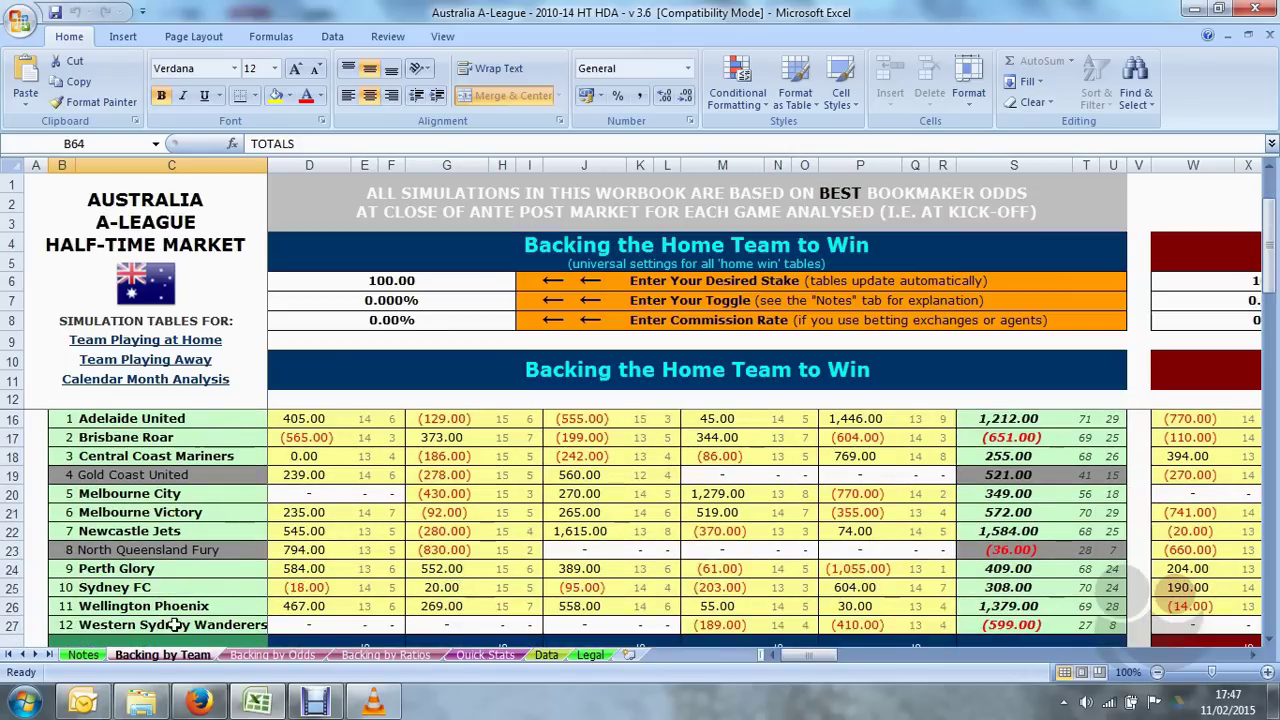
{"action": "scroll", "coordinate": [175, 624], "scroll_direction": "up", "scroll_amount": 1}
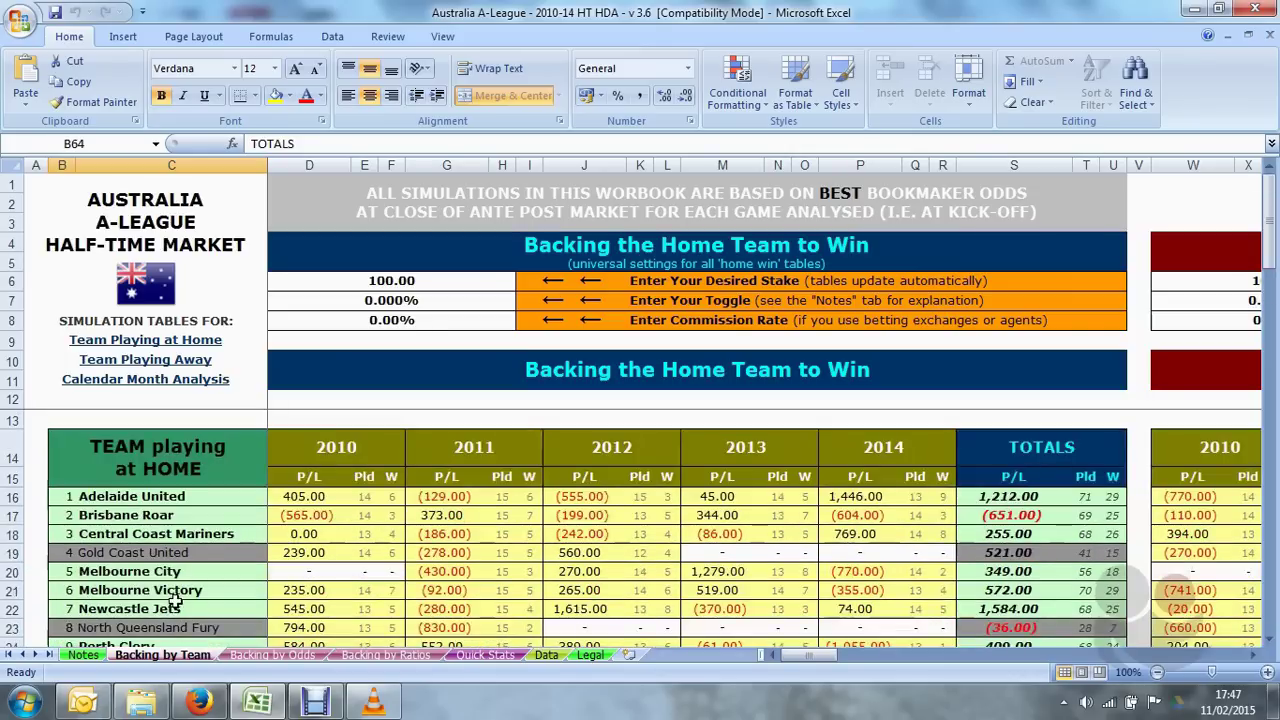
{"action": "left_click", "coordinate": [148, 495]}
{"action": "left_click", "coordinate": [189, 515]}
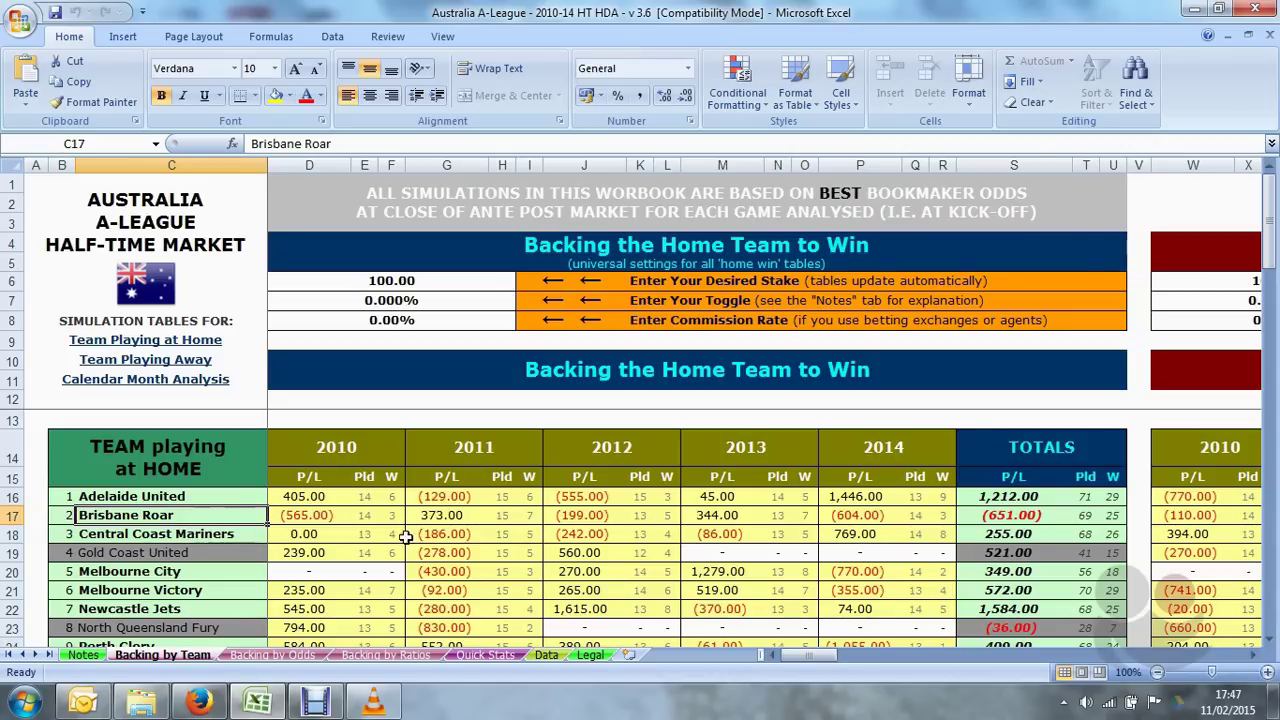
{"action": "left_click", "coordinate": [160, 550]}
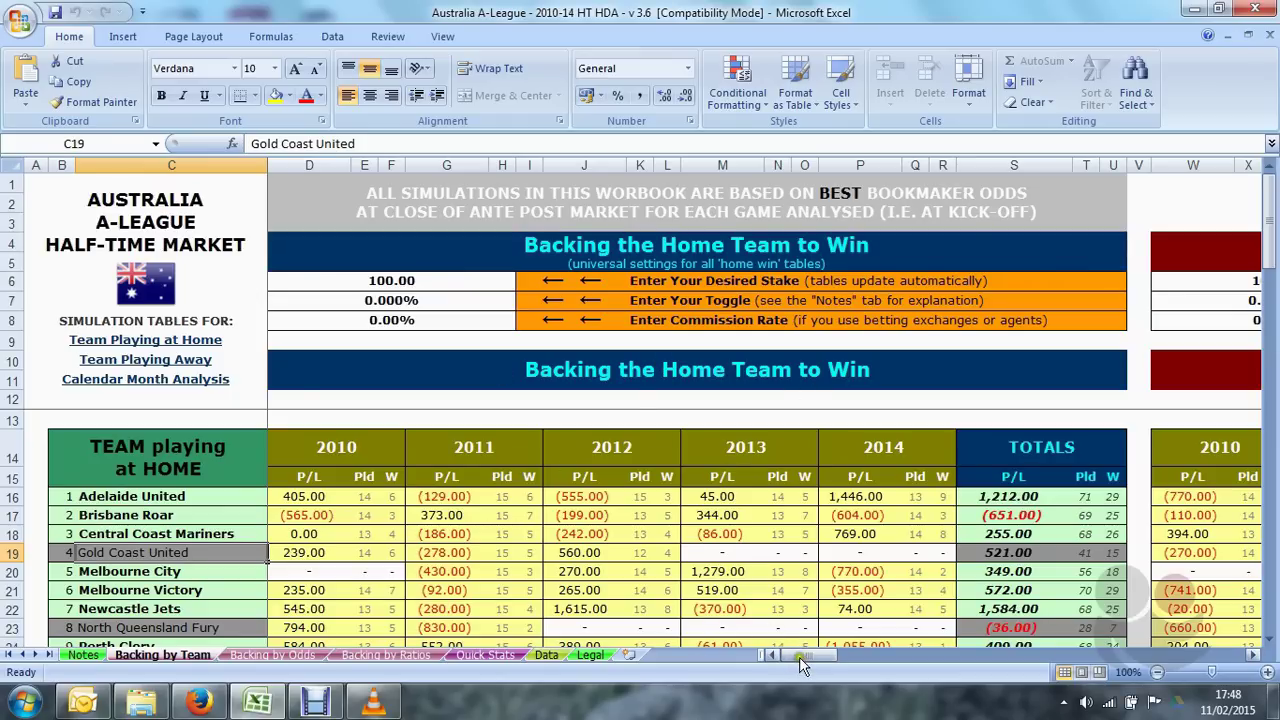
- Check Adelaide United's 2010 home games played, wins and profit/loss figure
{"action": "left_click_drag", "start_coordinate": [800, 655], "coordinate": [951, 660]}
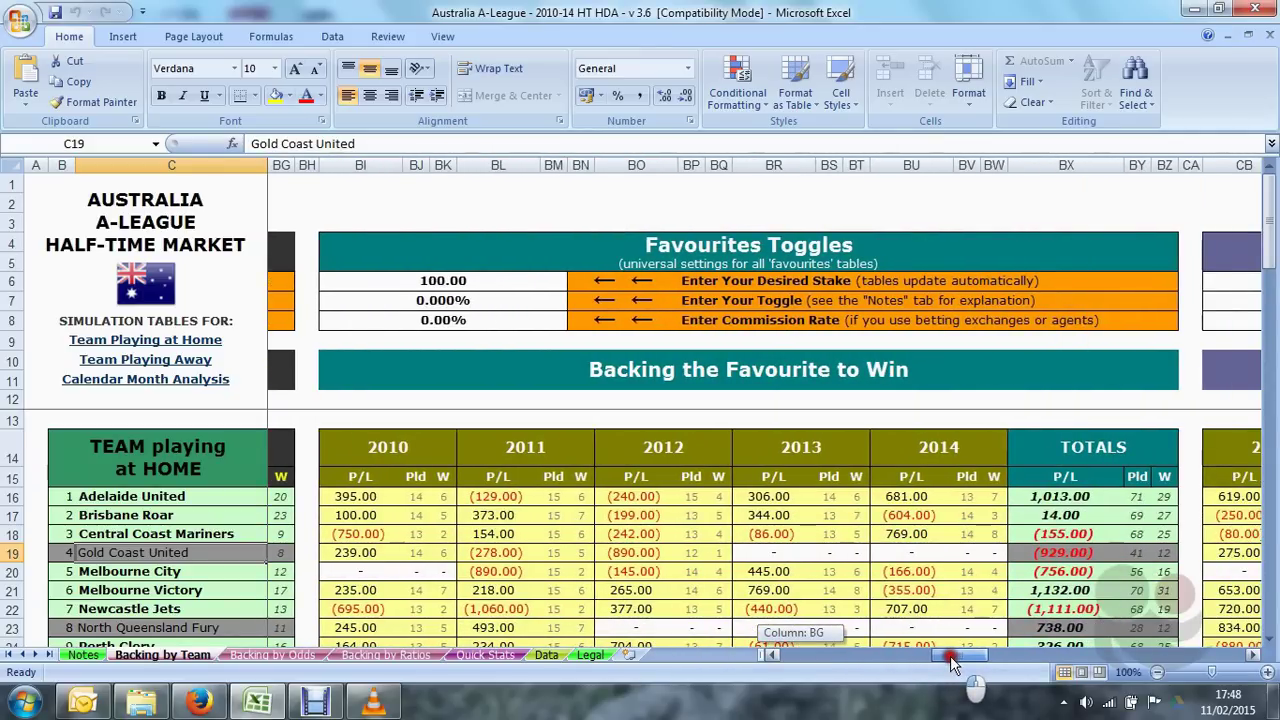
{"action": "left_click_drag", "start_coordinate": [951, 661], "coordinate": [1005, 668]}
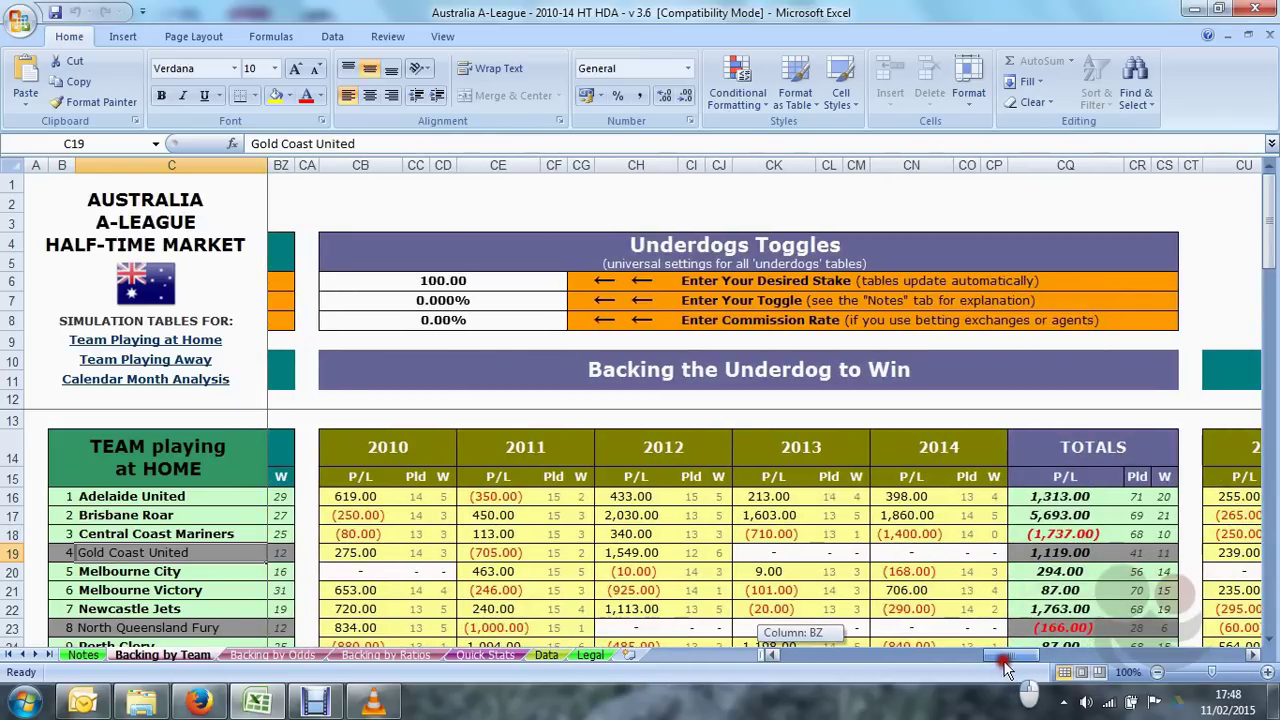
{"action": "left_click_drag", "start_coordinate": [1005, 668], "coordinate": [1205, 685]}
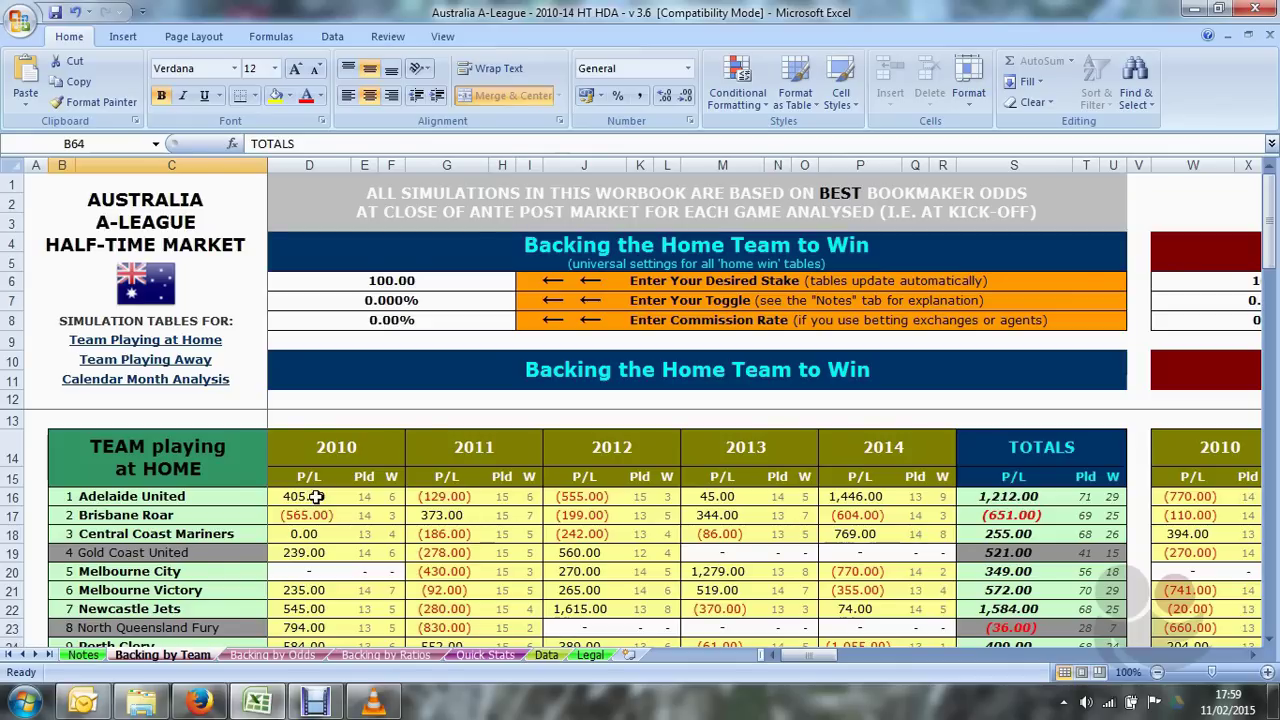
{"action": "left_click", "coordinate": [362, 496]}
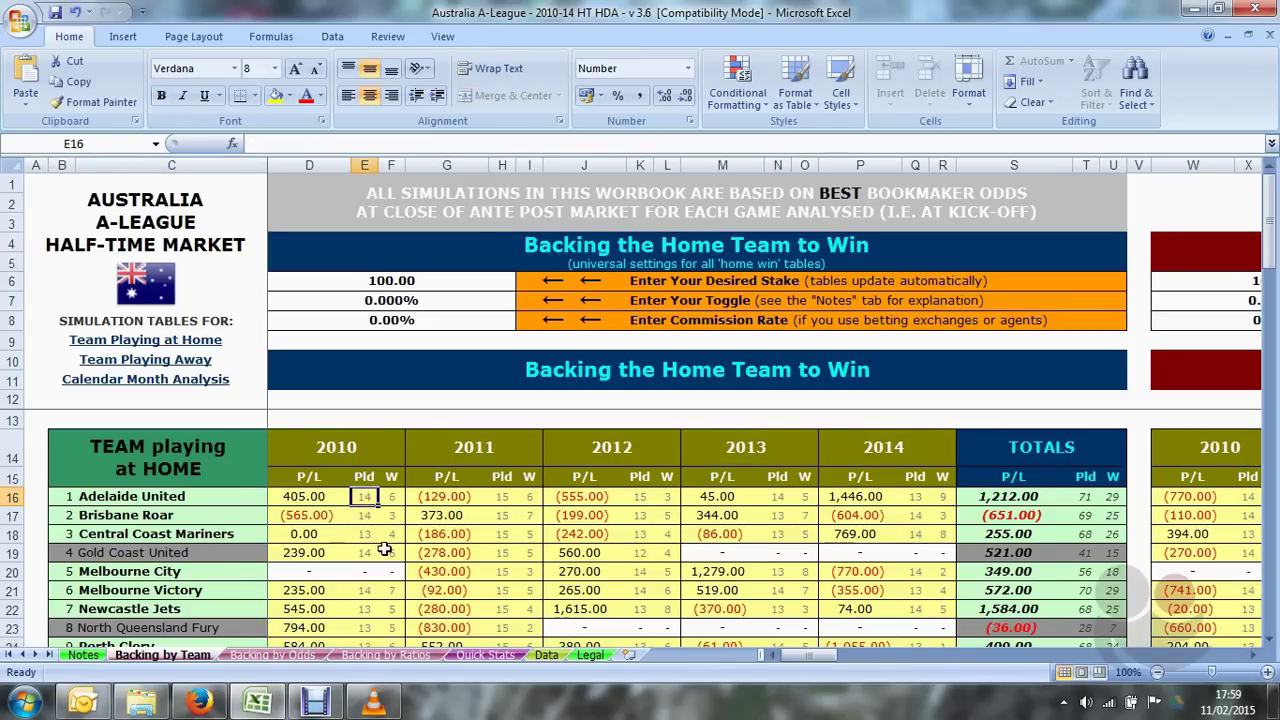
{"action": "left_click", "coordinate": [387, 492]}
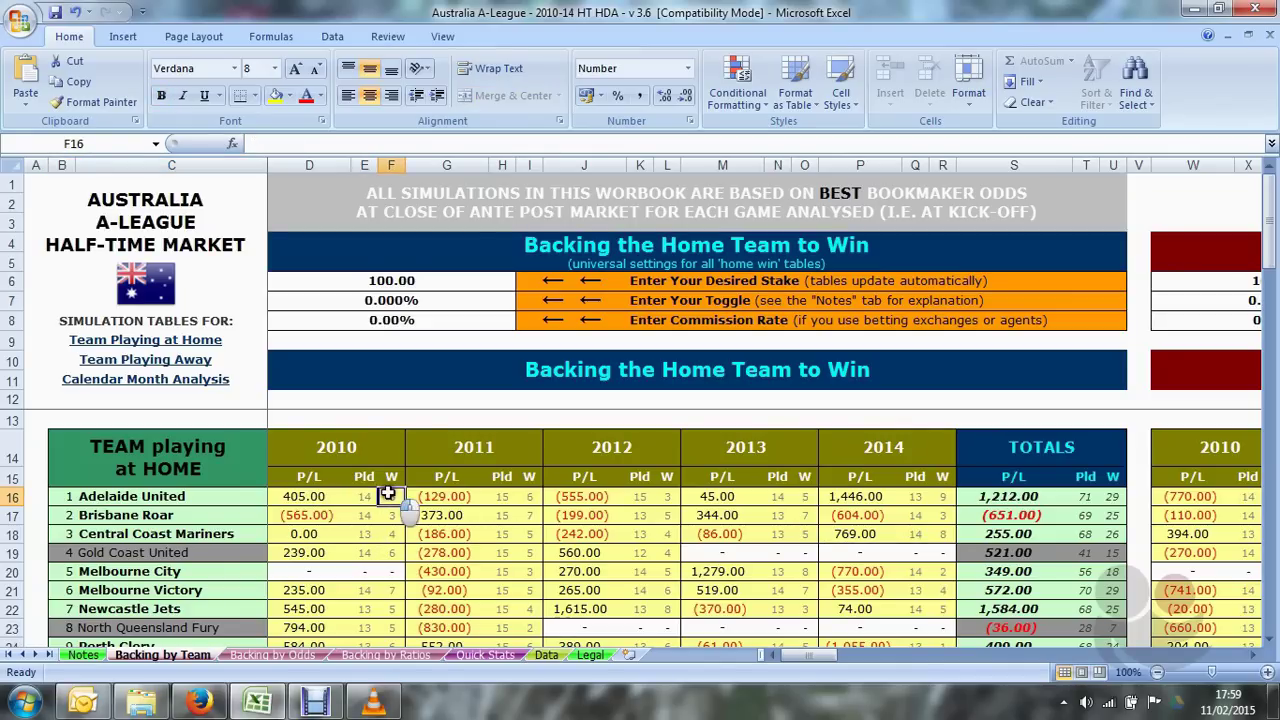
{"action": "left_click", "coordinate": [308, 497]}
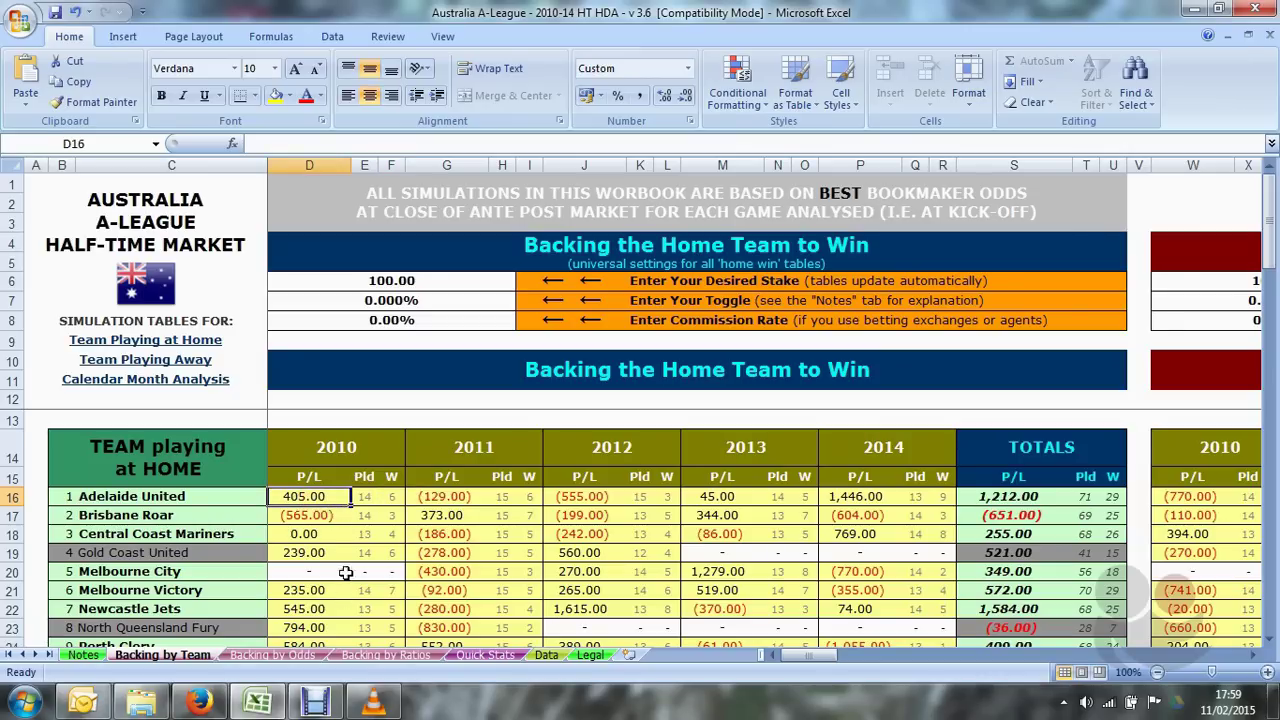
- Check Adelaide United's 2010 away result: (227.00) profit/loss from 13 played, 4 won
{"action": "left_click", "coordinate": [400, 280]}
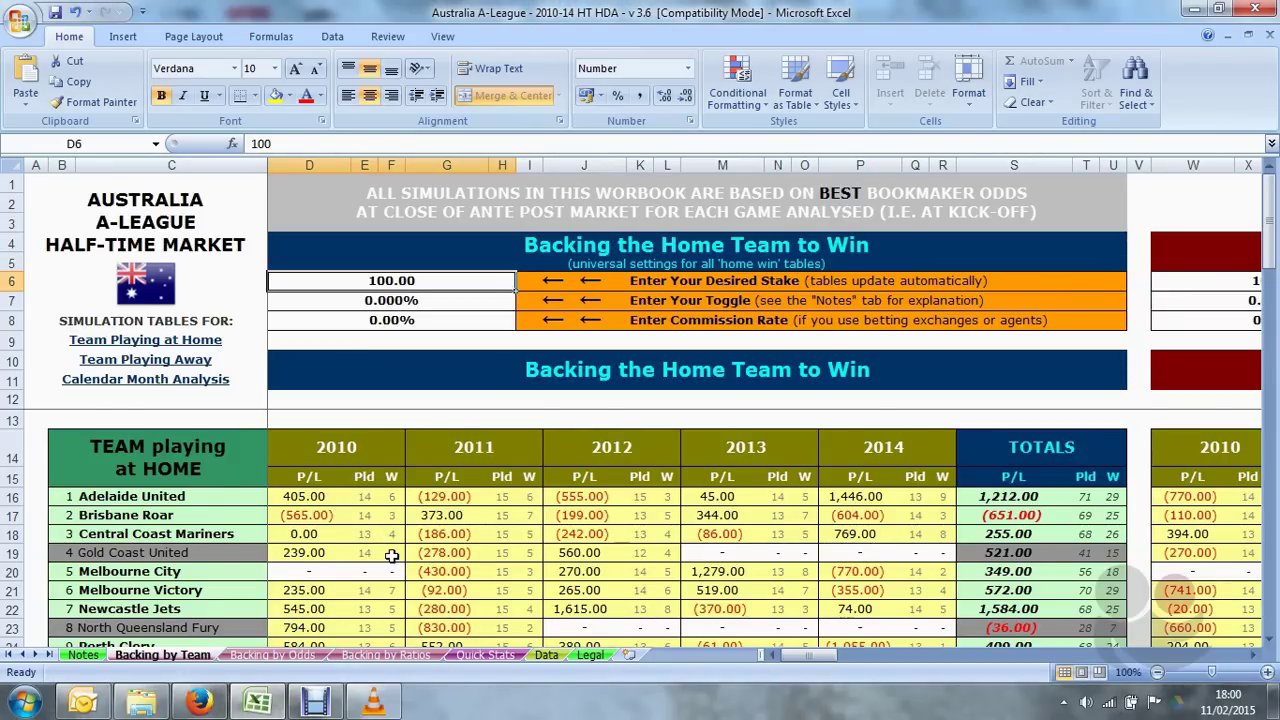
{"action": "scroll", "coordinate": [392, 556], "scroll_direction": "down", "scroll_amount": 5}
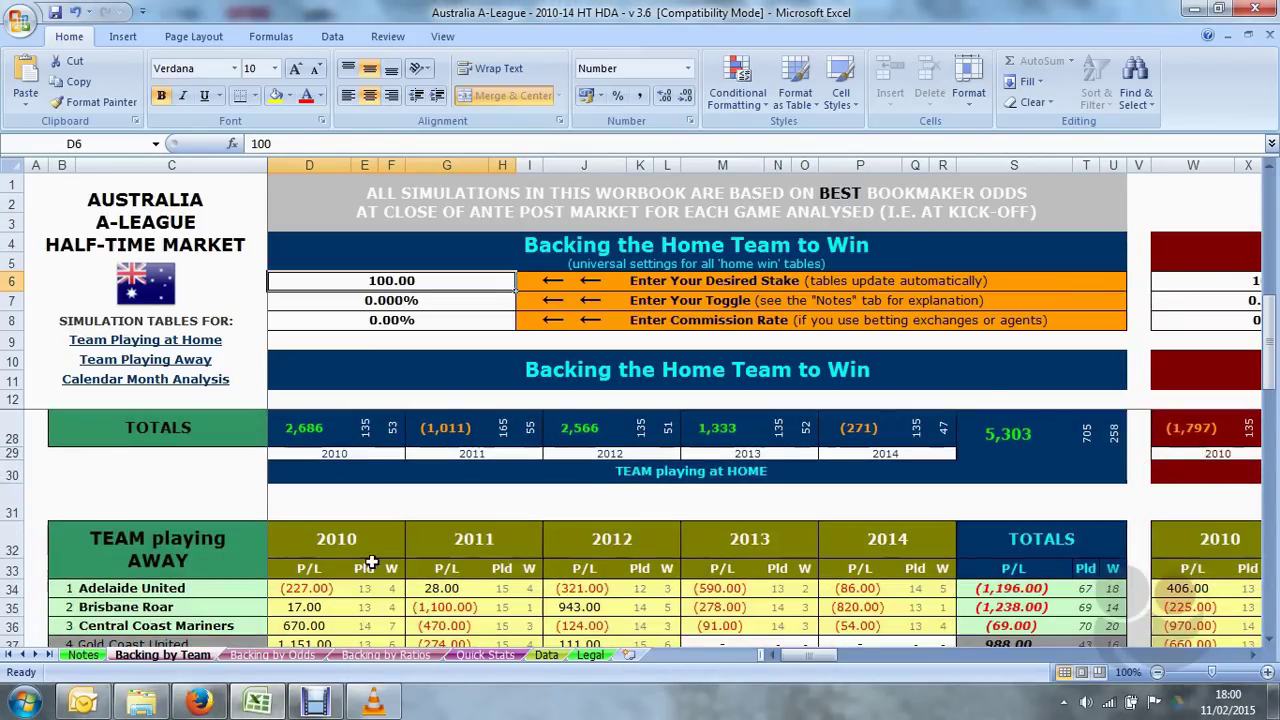
{"action": "left_click", "coordinate": [152, 590]}
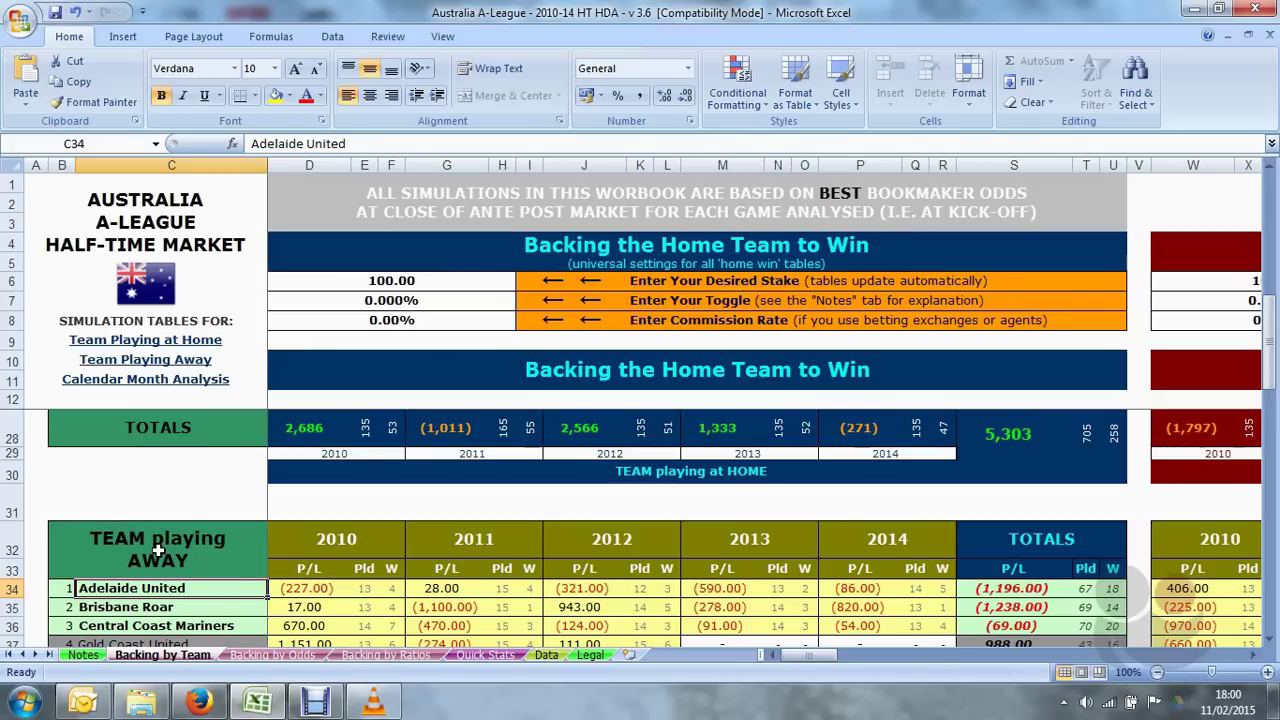
{"action": "left_click", "coordinate": [312, 589]}
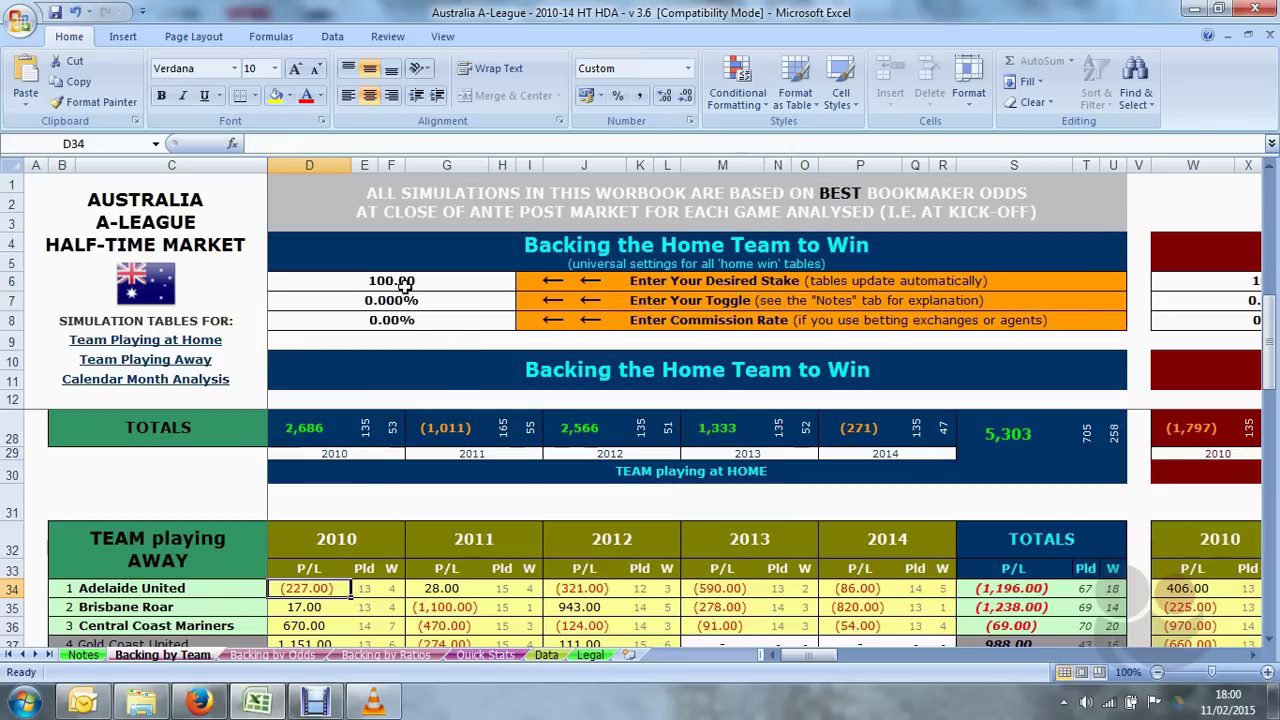
{"action": "left_click", "coordinate": [364, 589]}
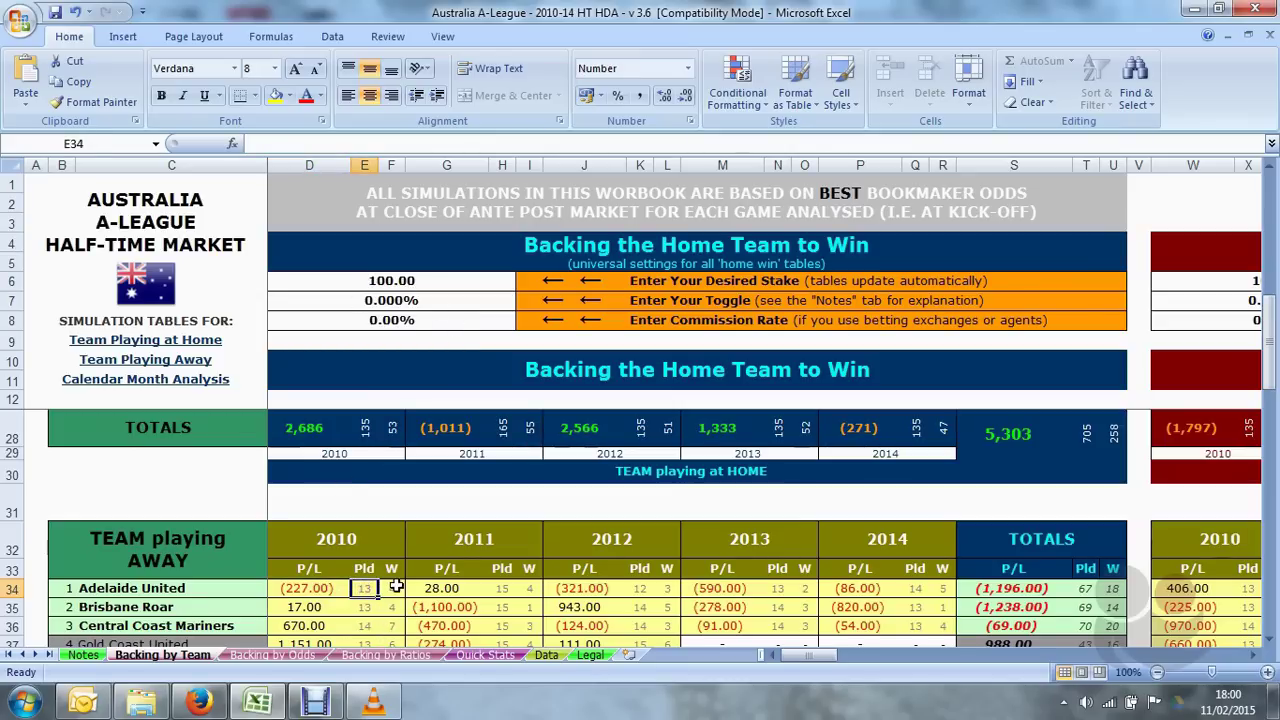
{"action": "left_click", "coordinate": [395, 588]}
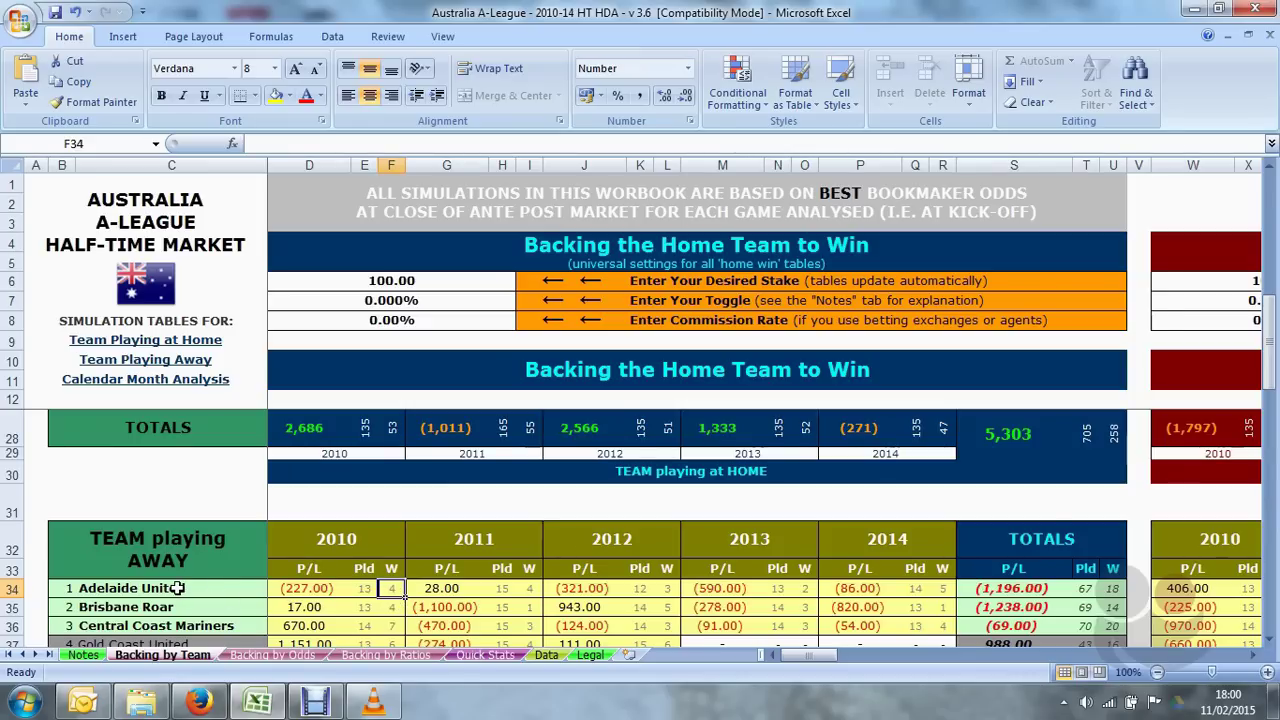
- Check the January and February 2010 profit/loss figures in the calendar-month home-win table
{"action": "scroll", "coordinate": [465, 592], "scroll_direction": "down", "scroll_amount": 4}
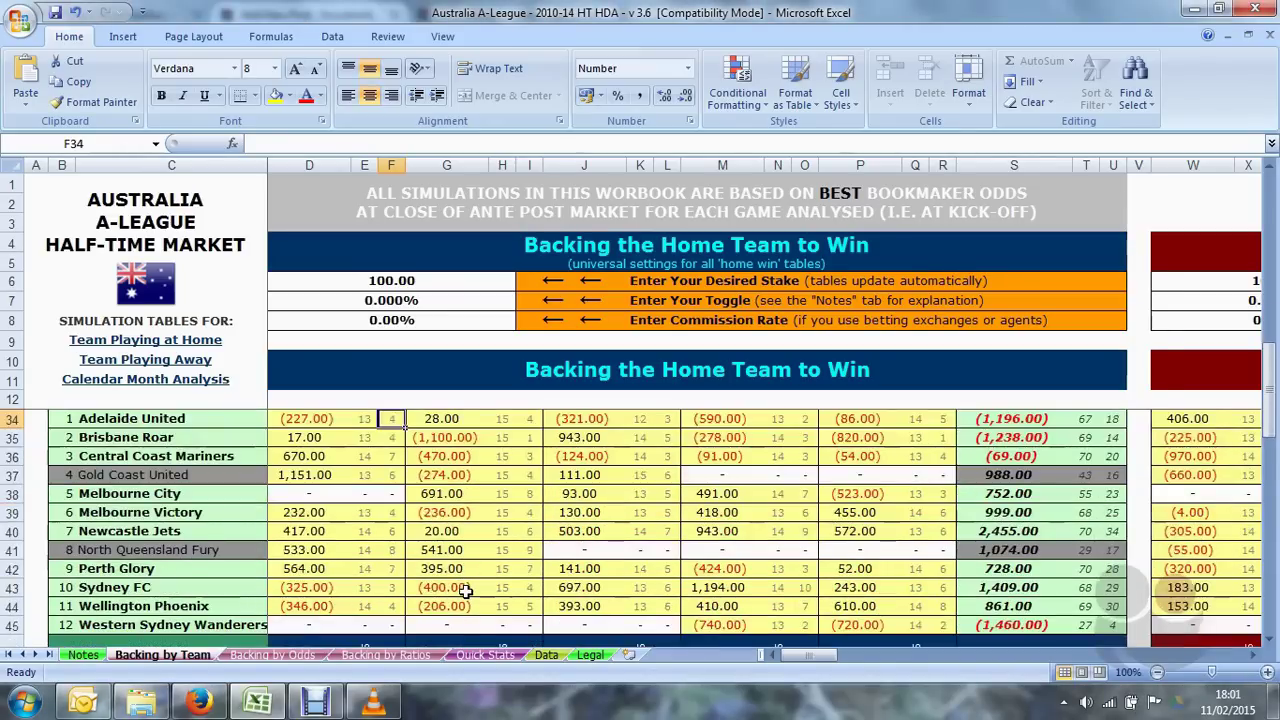
{"action": "scroll", "coordinate": [465, 592], "scroll_direction": "down", "scroll_amount": 3}
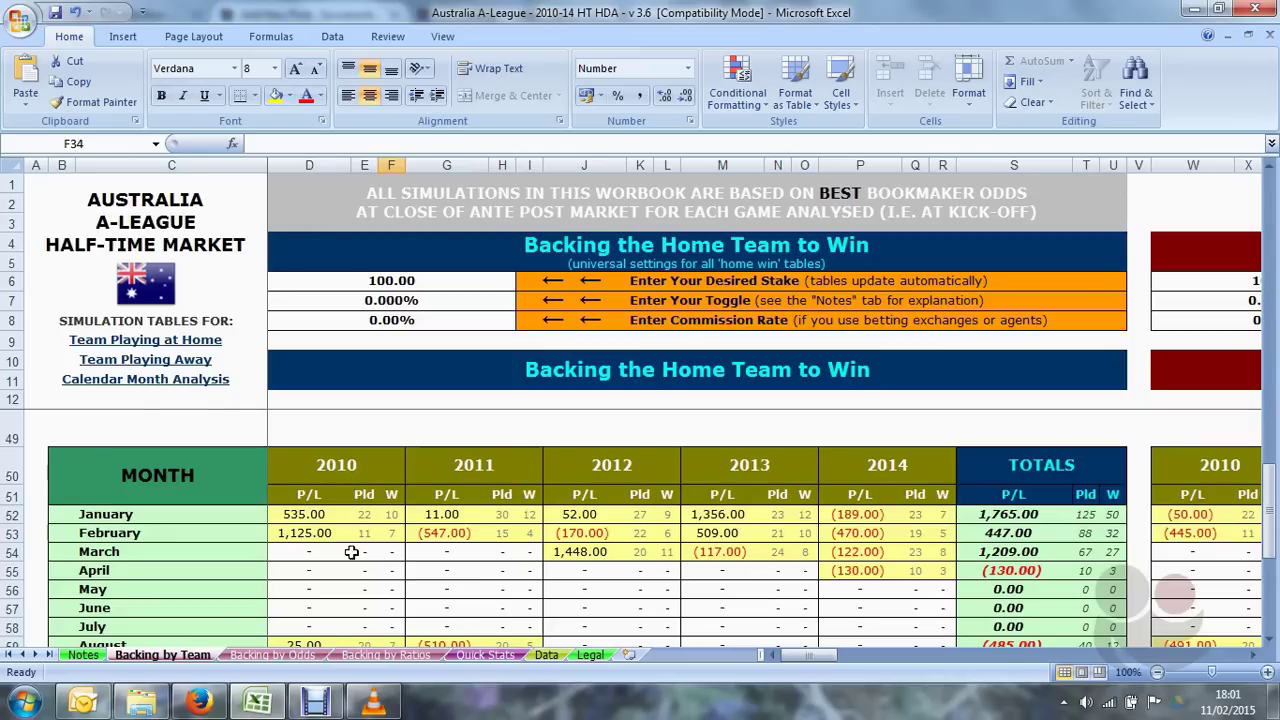
{"action": "left_click", "coordinate": [298, 514]}
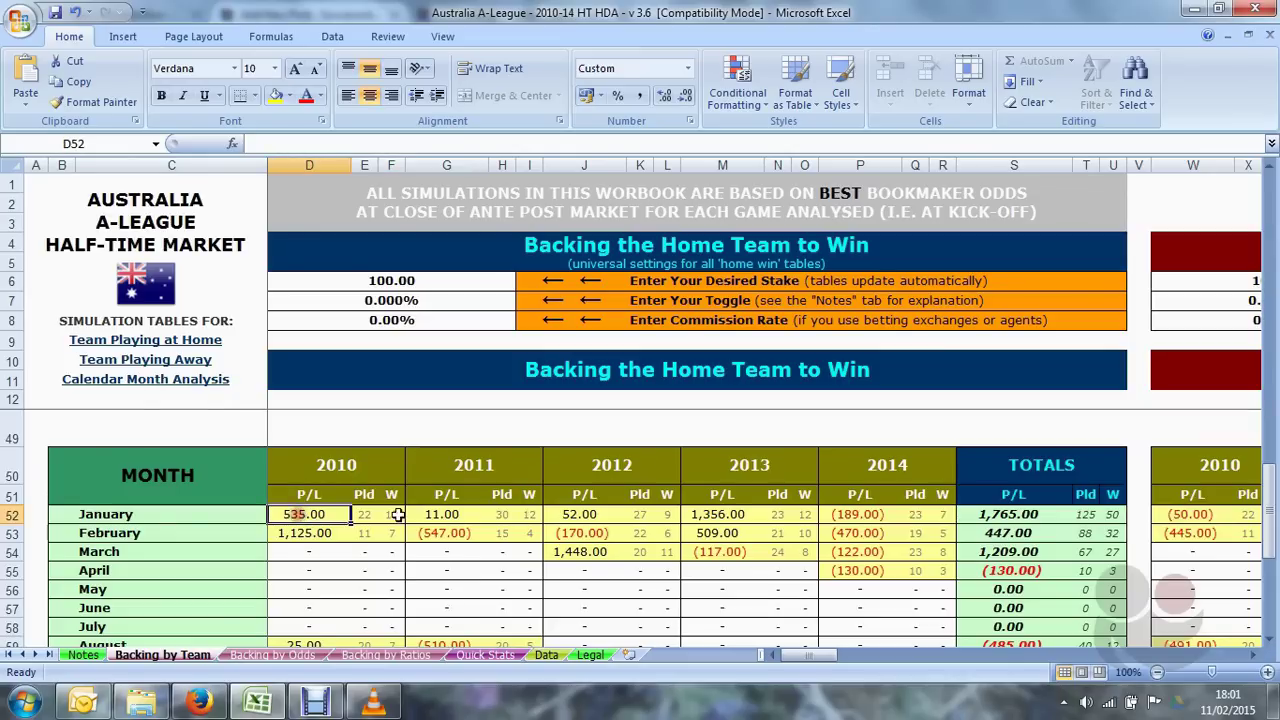
{"action": "left_click", "coordinate": [286, 532]}
- Check December 2010's games played and its 270.00 profit/loss
{"action": "scroll", "coordinate": [290, 540], "scroll_direction": "down", "scroll_amount": 1}
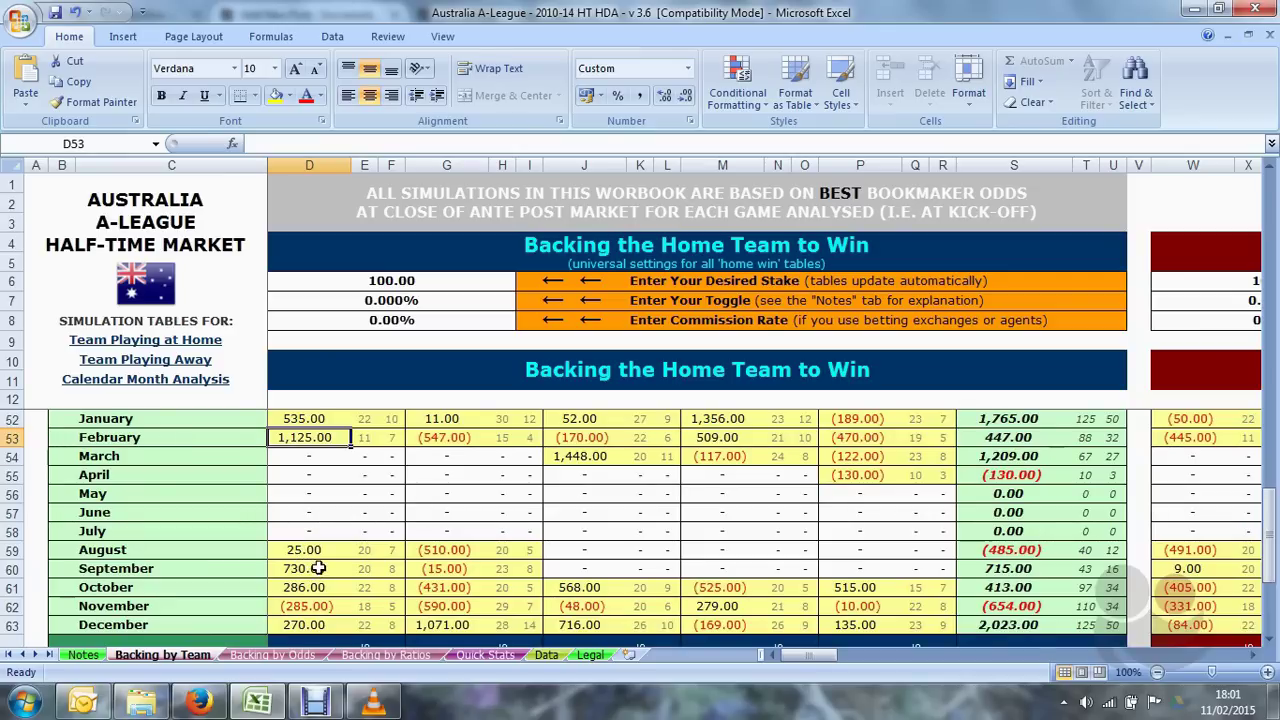
{"action": "left_click", "coordinate": [305, 627]}
{"action": "scroll", "coordinate": [358, 592], "scroll_direction": "down", "scroll_amount": 1}
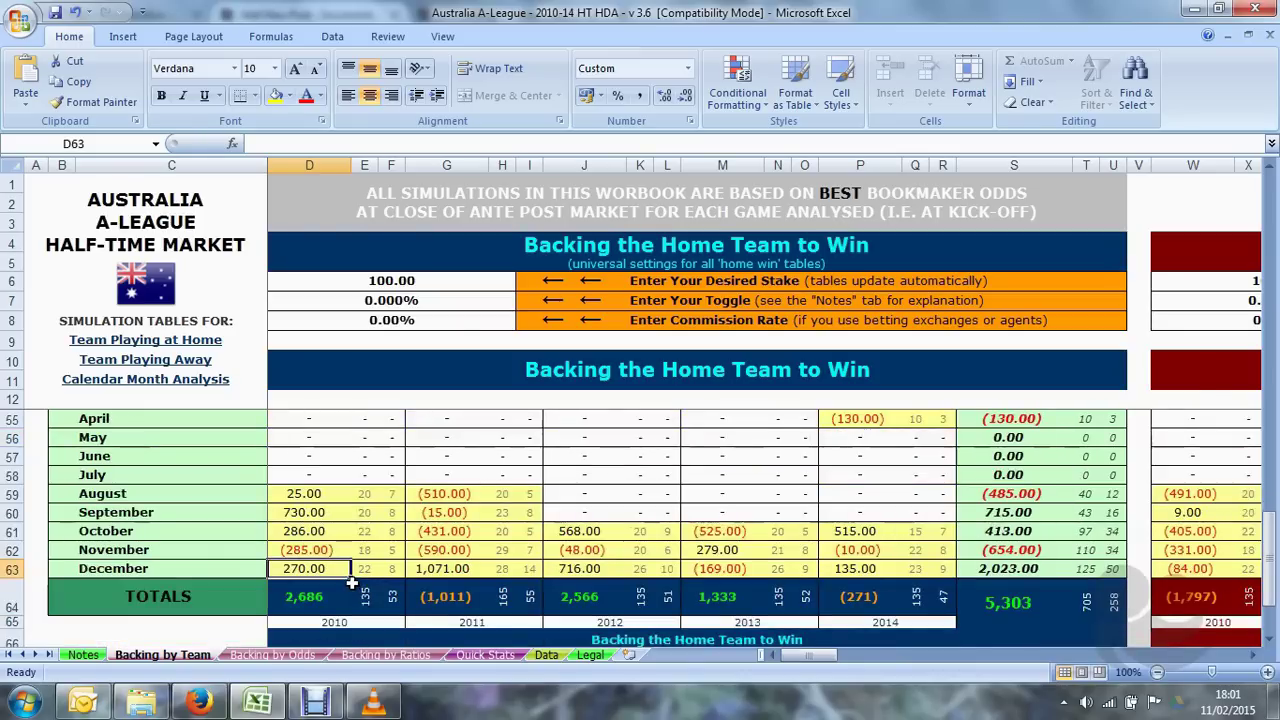
{"action": "left_click", "coordinate": [364, 568]}
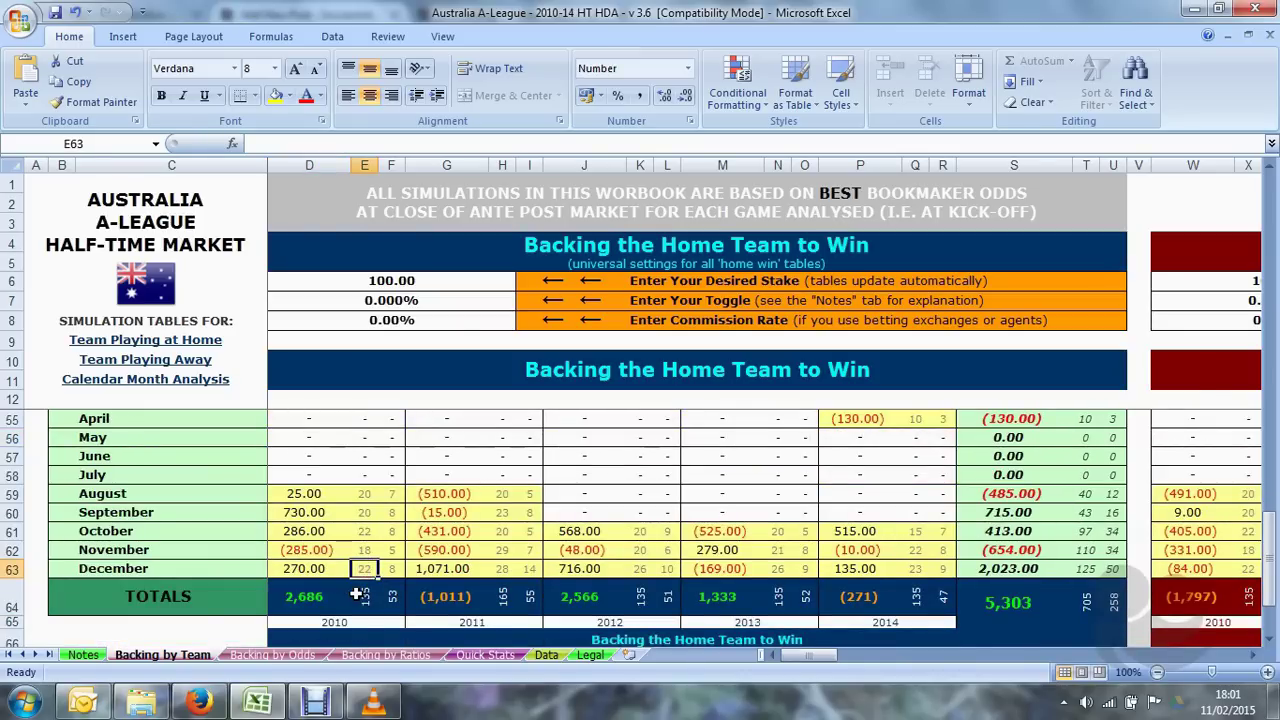
{"action": "left_click", "coordinate": [709, 371]}
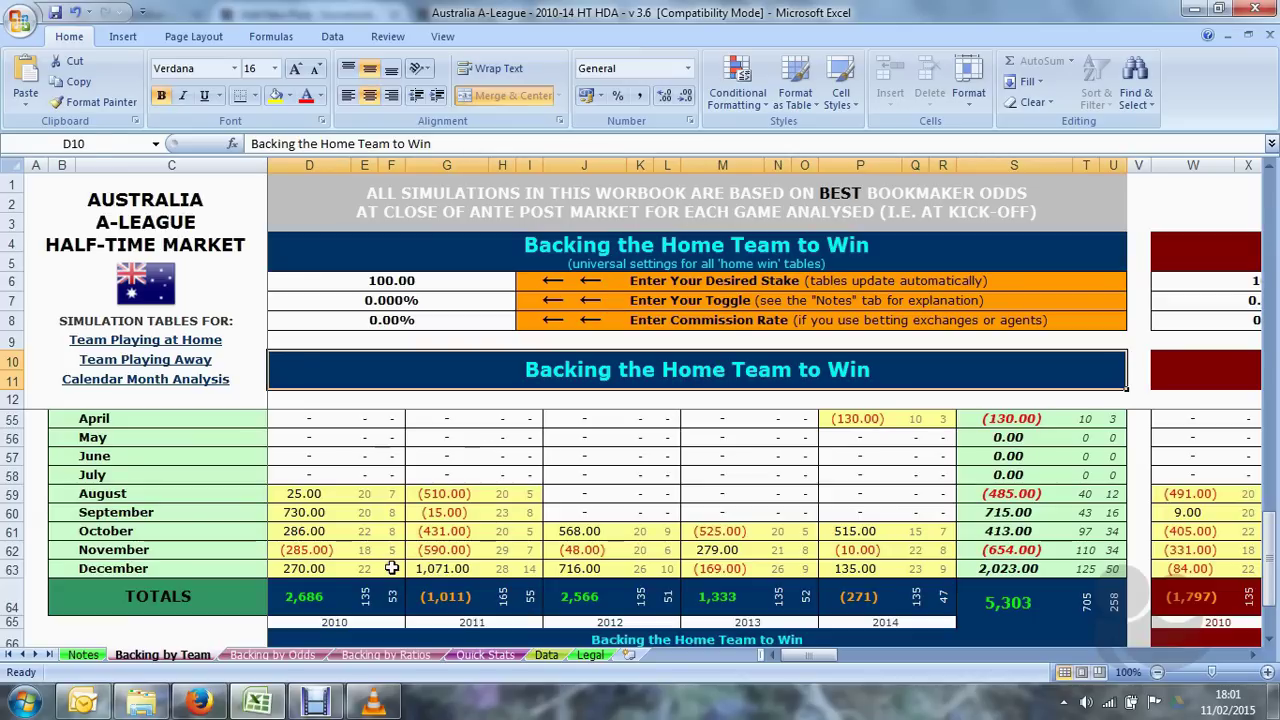
{"action": "left_click", "coordinate": [306, 569]}
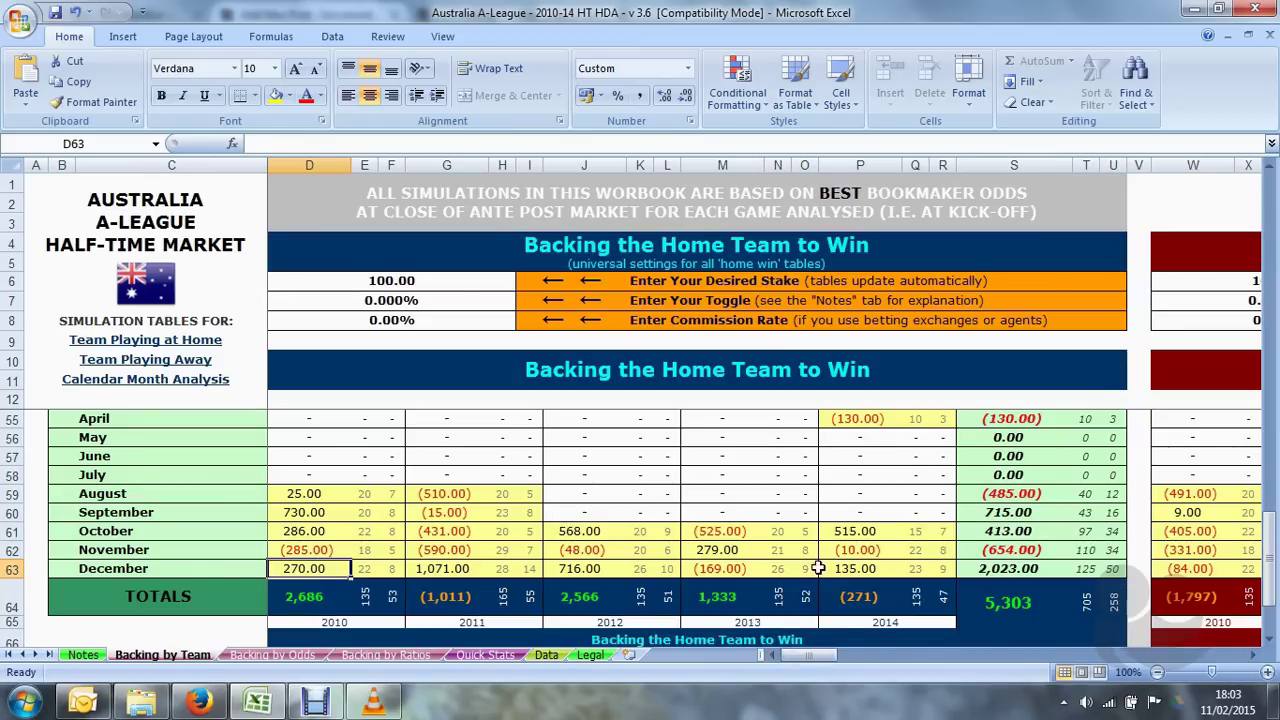
- Step through December's 2010–2014 Backing the Draw results, then move across to Backing the Home Favourite to Win
{"action": "left_click_drag", "start_coordinate": [813, 660], "coordinate": [857, 662]}
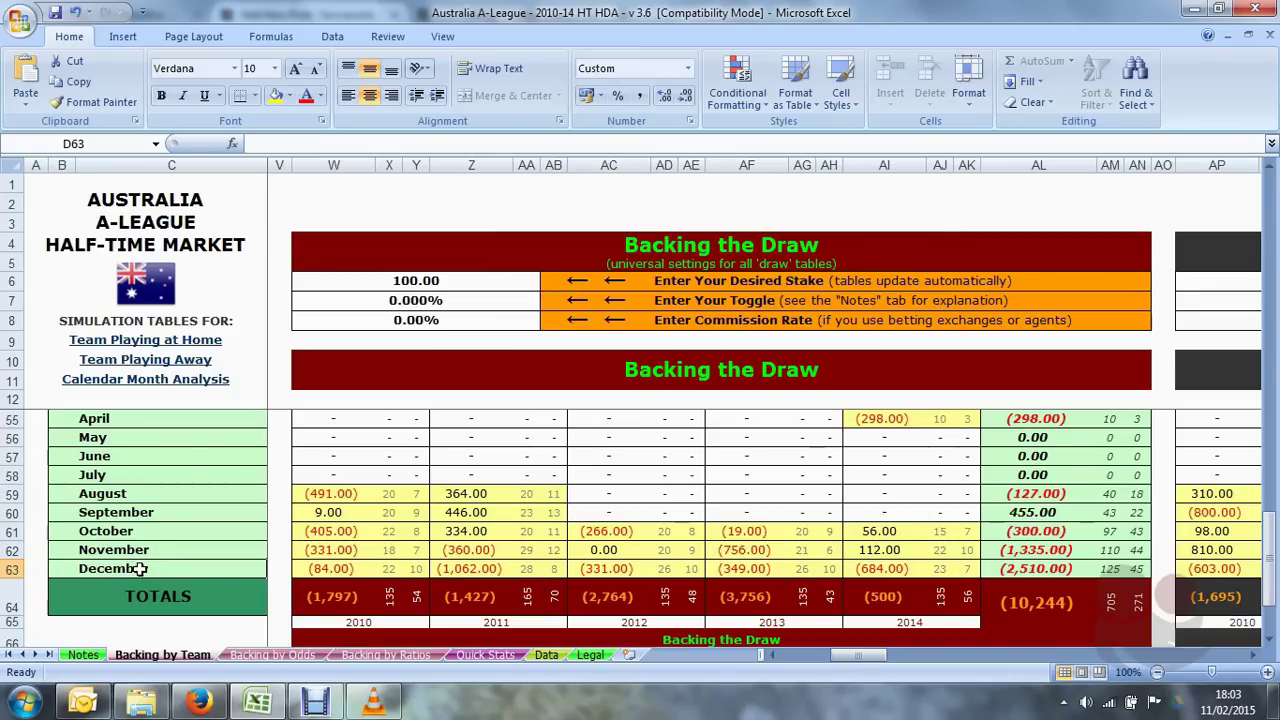
{"action": "left_click", "coordinate": [336, 570]}
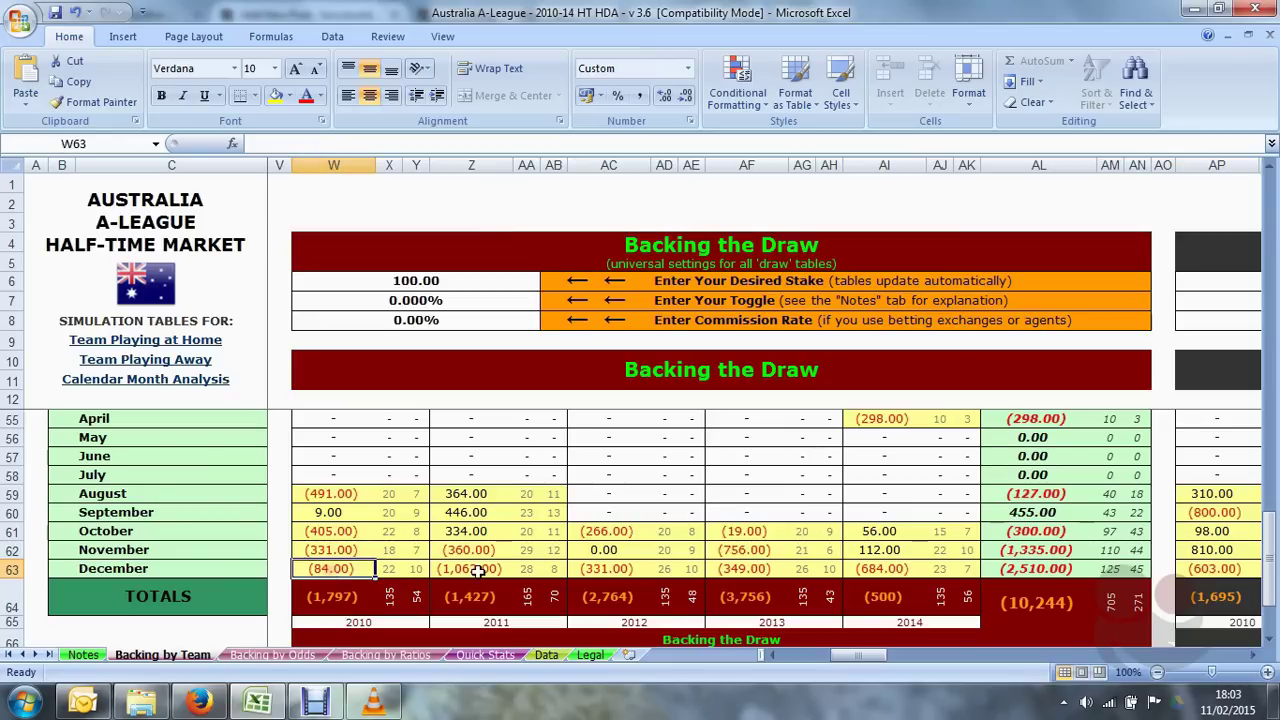
{"action": "left_click", "coordinate": [478, 570]}
{"action": "left_click", "coordinate": [605, 568]}
{"action": "left_click", "coordinate": [740, 568]}
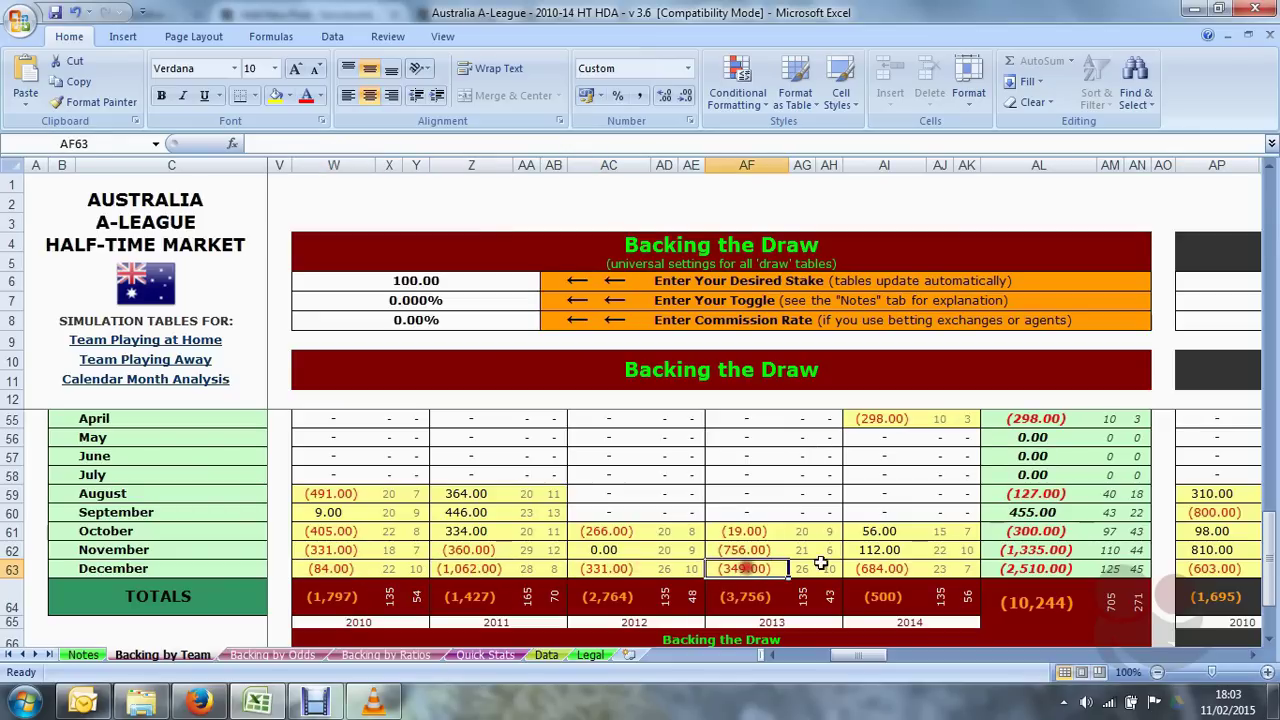
{"action": "left_click", "coordinate": [875, 568]}
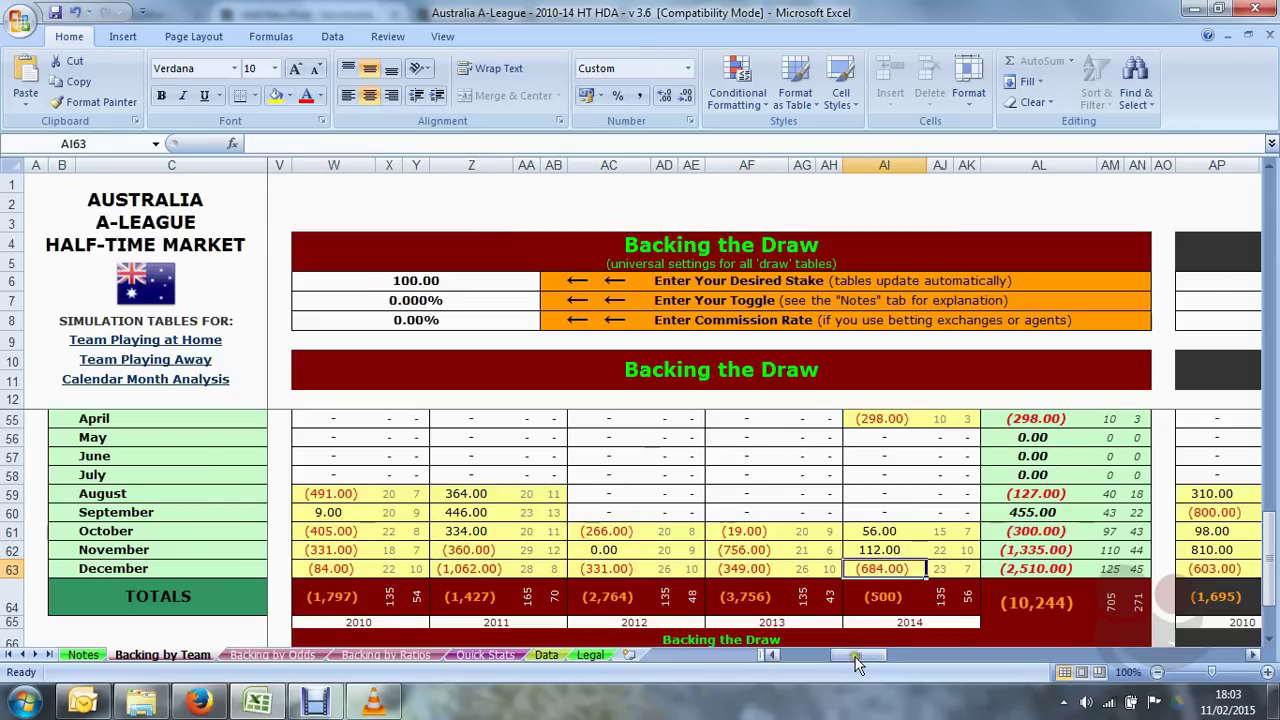
{"action": "left_click_drag", "start_coordinate": [855, 657], "coordinate": [1062, 665]}
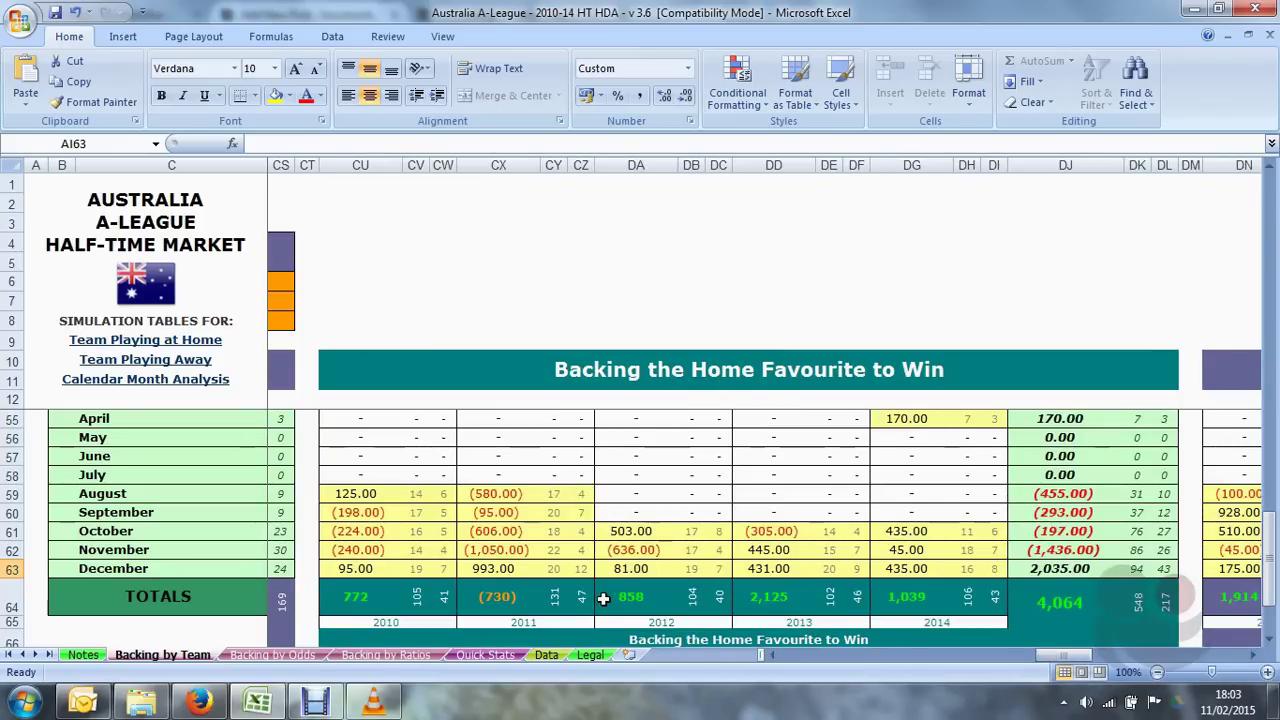
{"action": "left_click", "coordinate": [136, 570]}
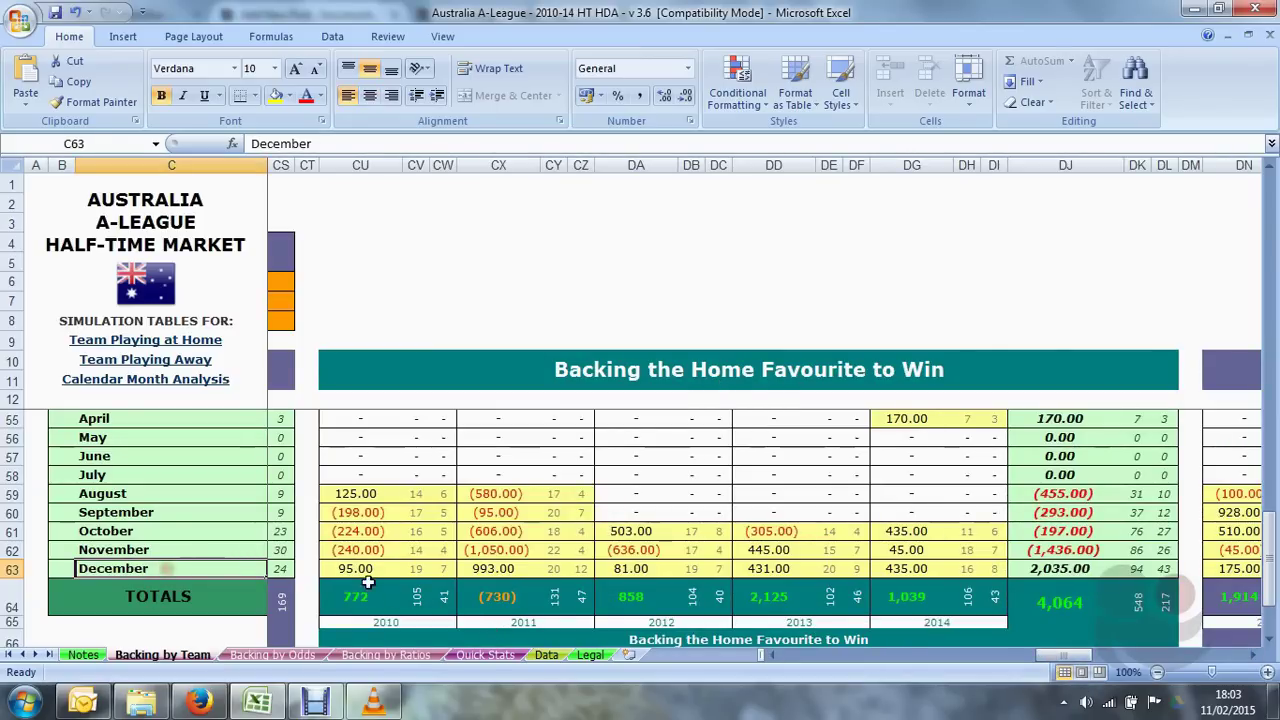
{"action": "left_click", "coordinate": [358, 572]}
{"action": "left_click", "coordinate": [490, 568]}
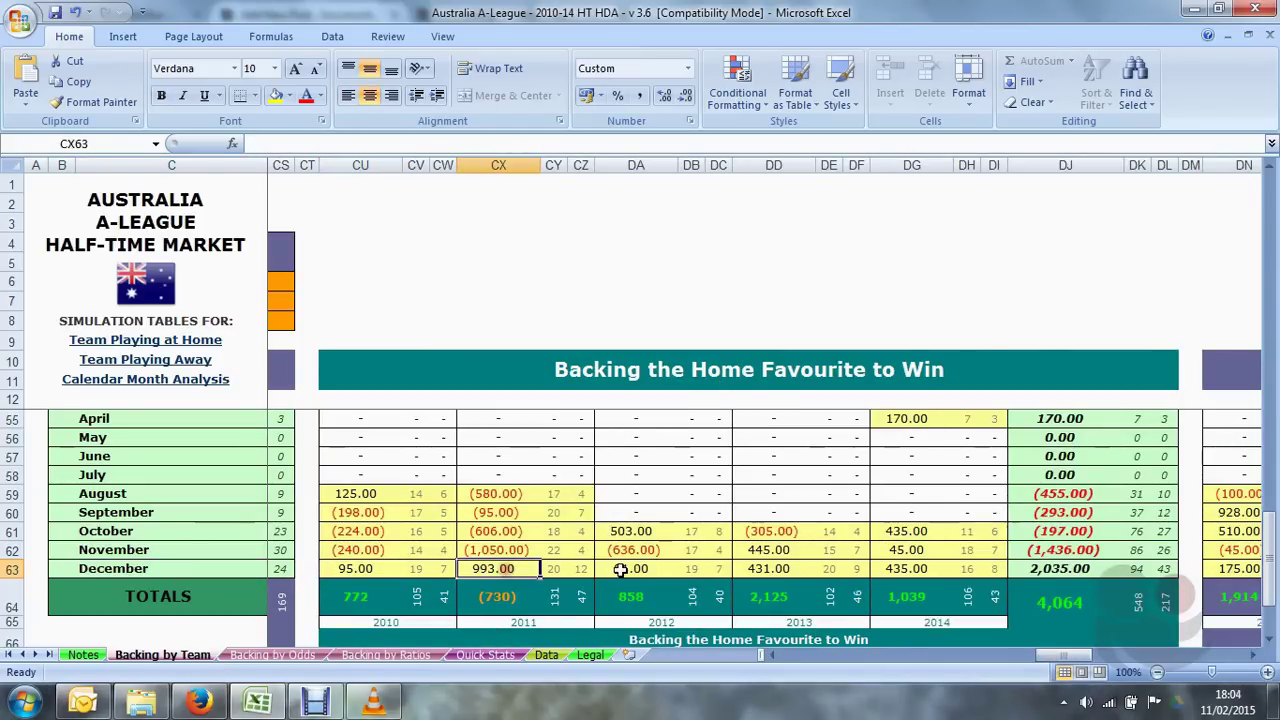
{"action": "left_click", "coordinate": [620, 569]}
{"action": "left_click", "coordinate": [778, 570]}
{"action": "left_click", "coordinate": [890, 571]}
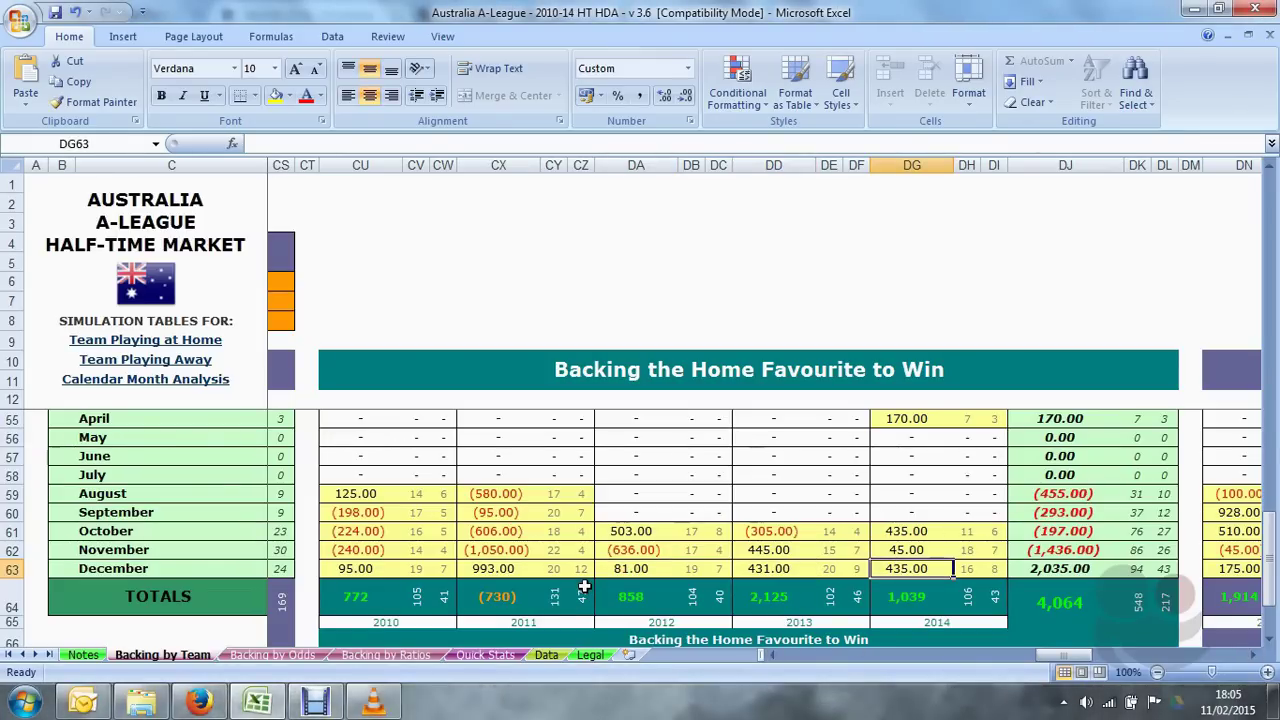
{"action": "scroll", "coordinate": [584, 587], "scroll_direction": "up", "scroll_amount": 2}
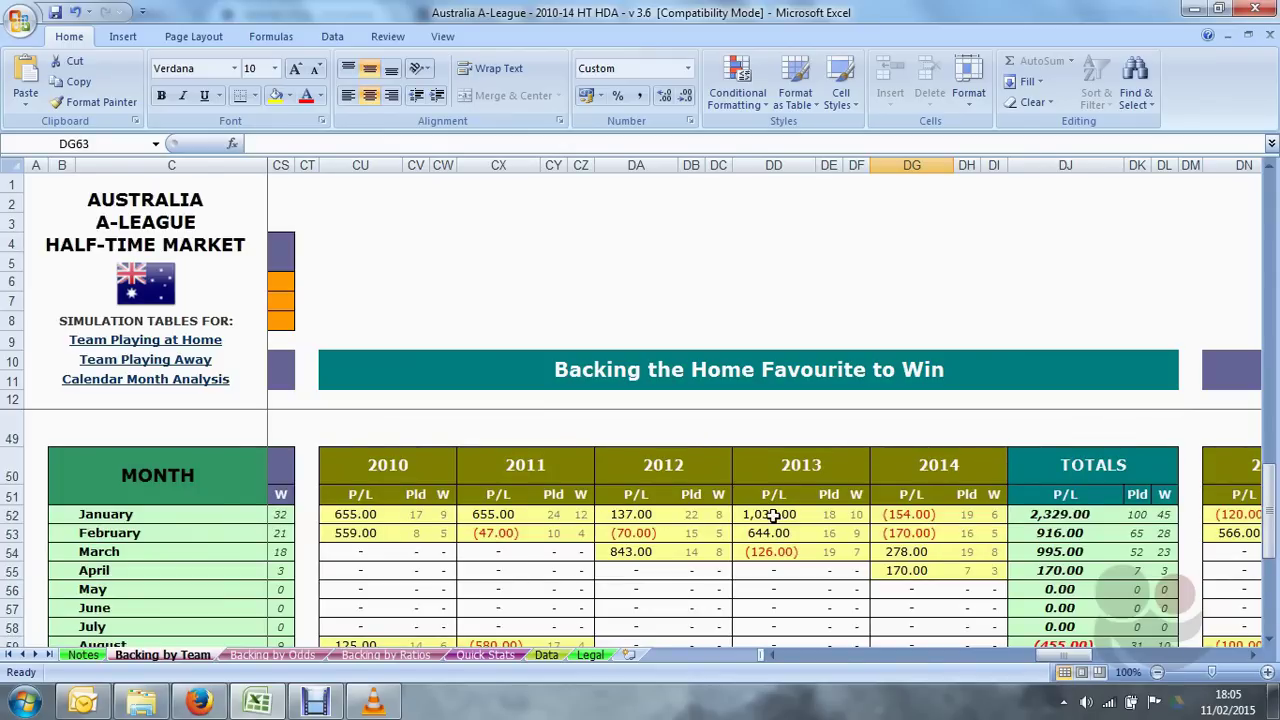
{"action": "left_click", "coordinate": [912, 515]}
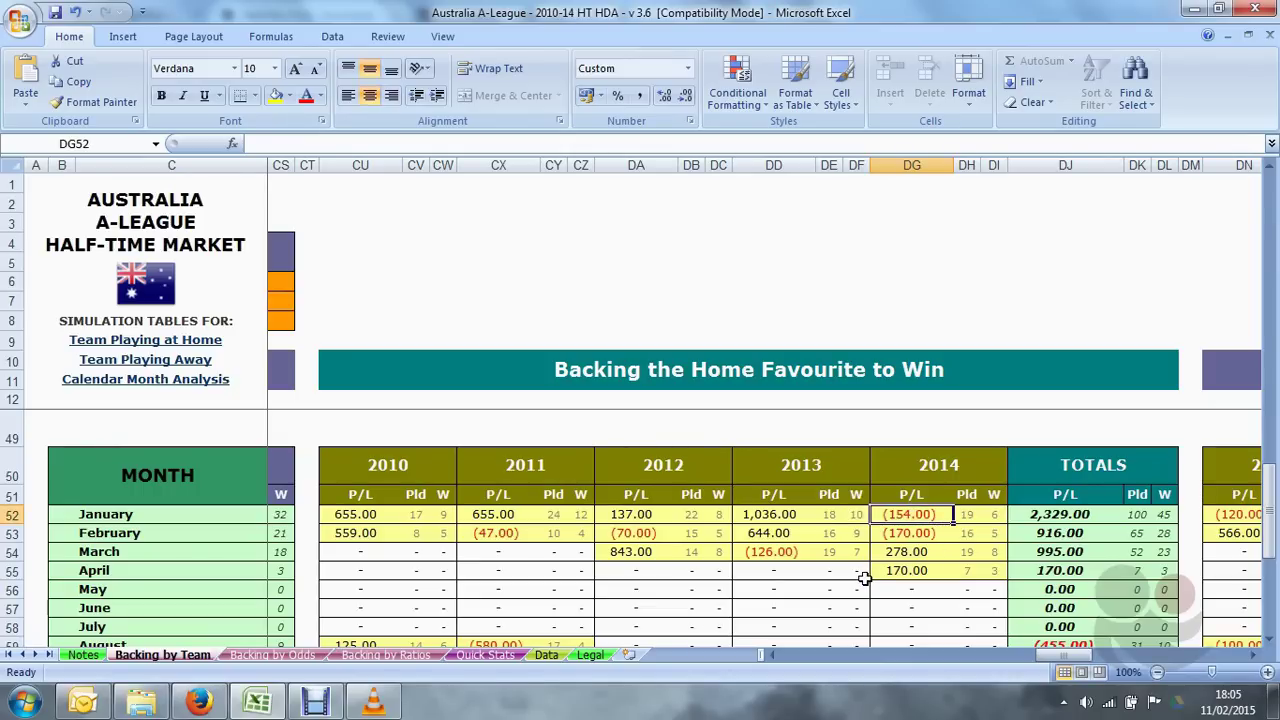
{"action": "scroll", "coordinate": [910, 537], "scroll_direction": "down", "scroll_amount": 2}
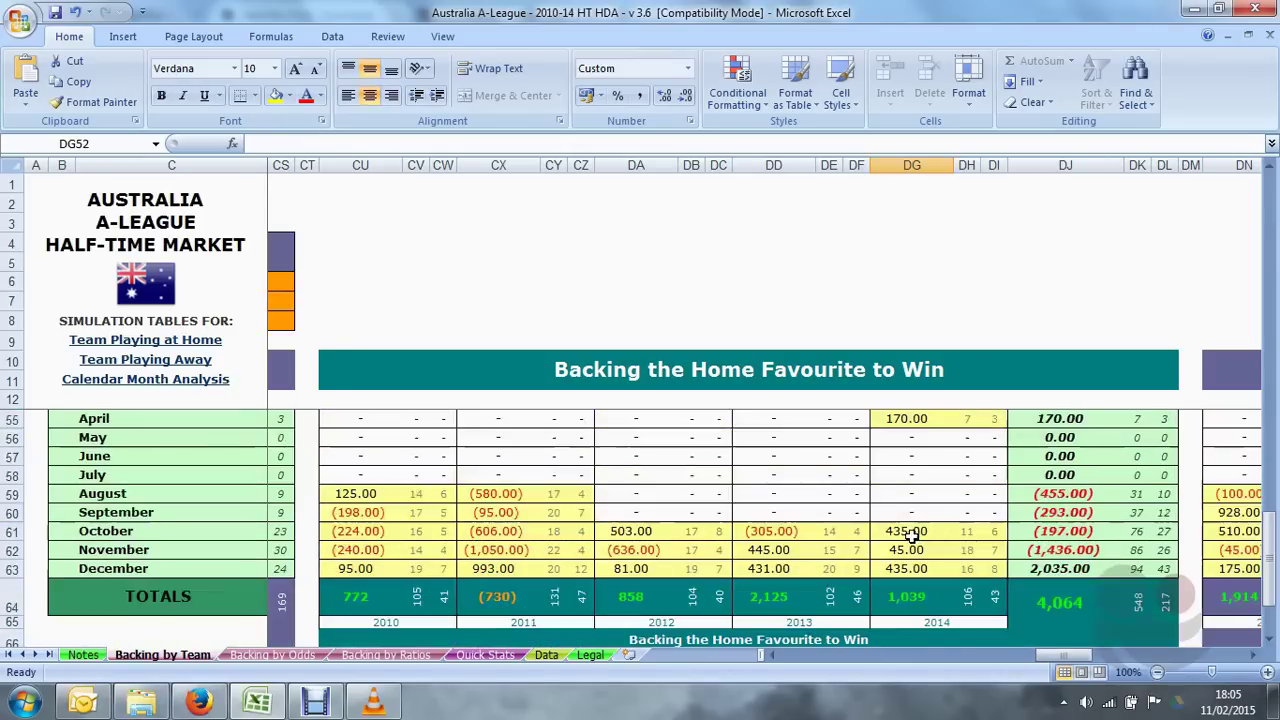
{"action": "left_click", "coordinate": [908, 567]}
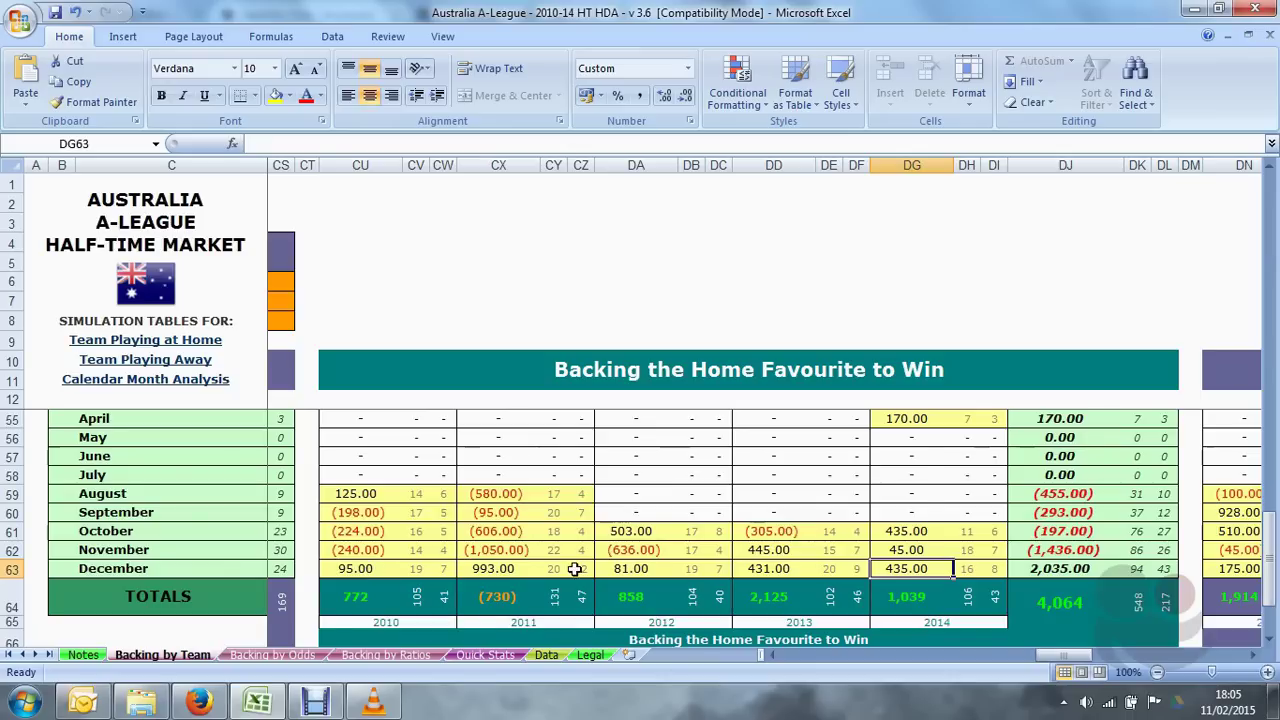
{"action": "scroll", "coordinate": [572, 569], "scroll_direction": "up", "scroll_amount": 1}
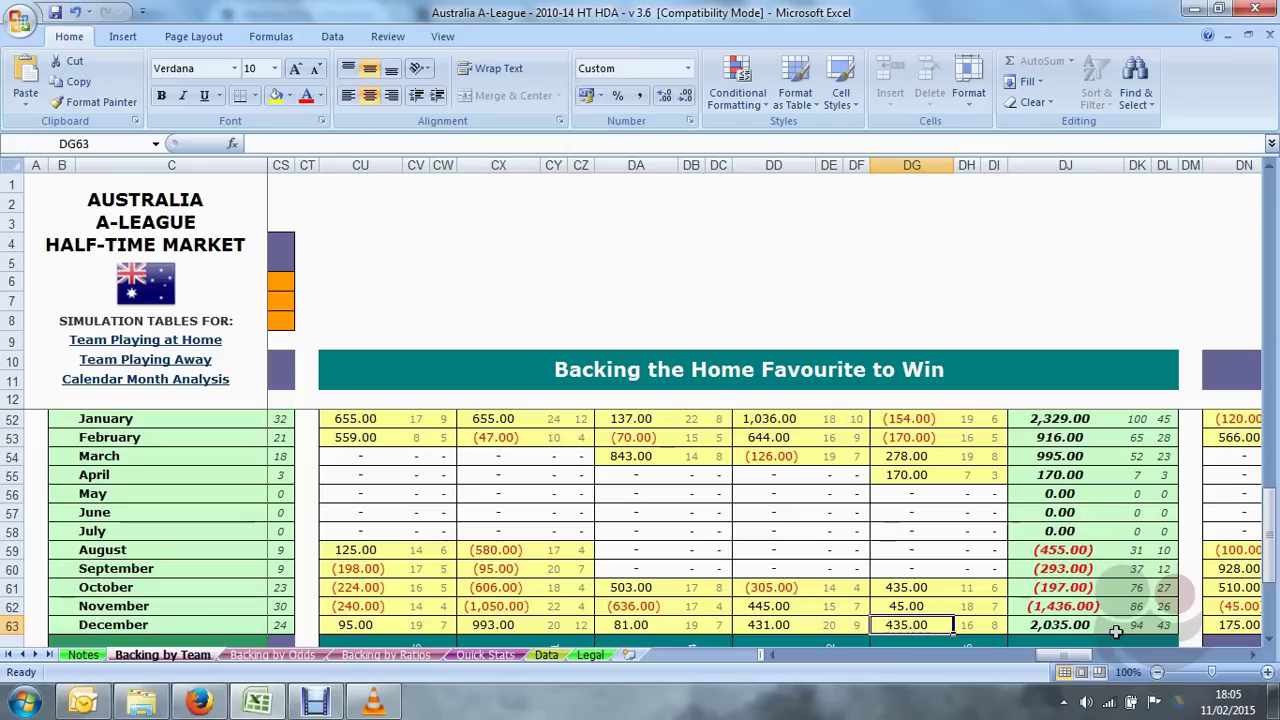
{"action": "scroll", "coordinate": [1097, 610], "scroll_direction": "down", "scroll_amount": 1}
- Inspect the overall-total SUM formula in DJ64, then review the stake, toggle and commission cells D6–D8
{"action": "left_click", "coordinate": [1066, 602]}
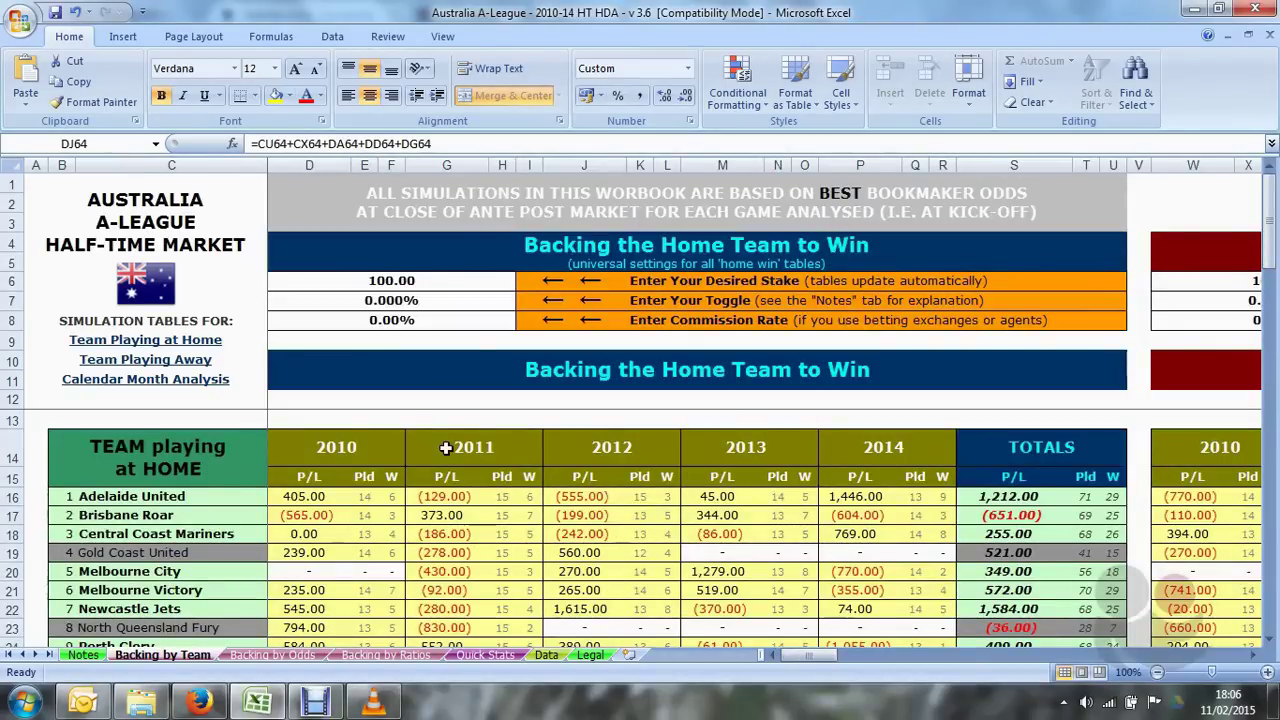
{"action": "left_click", "coordinate": [406, 284]}
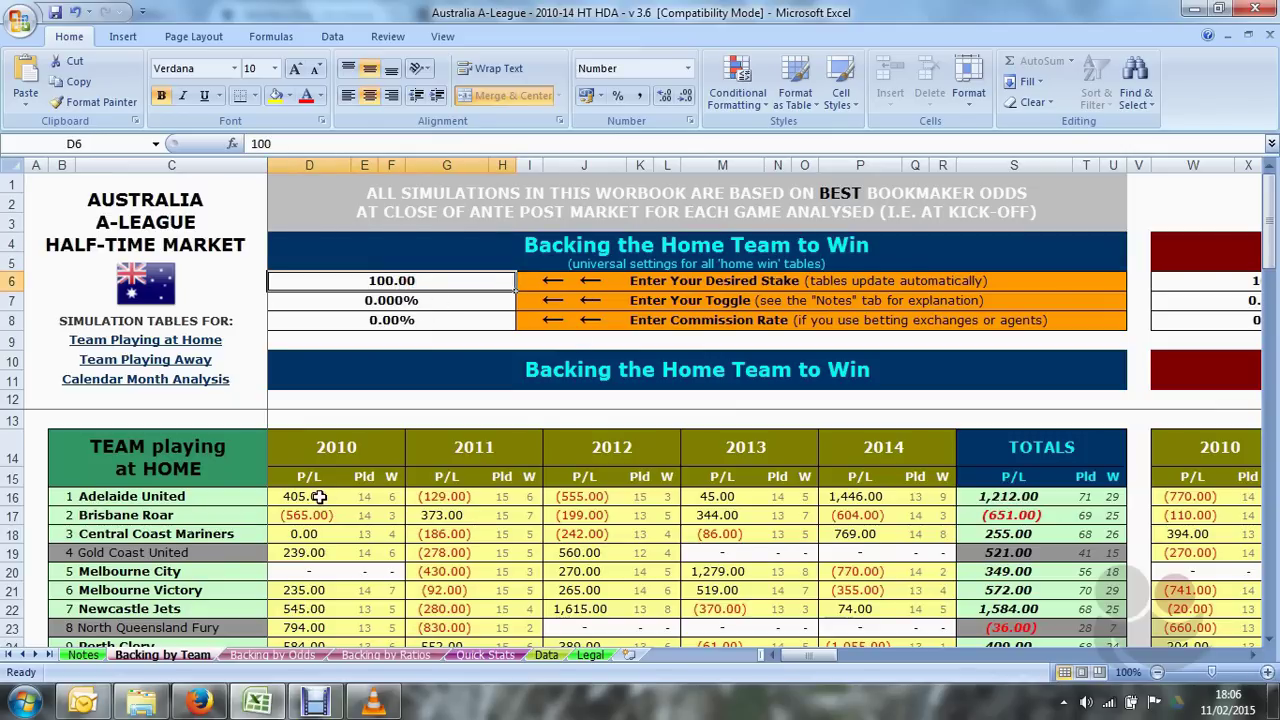
{"action": "left_click", "coordinate": [406, 302]}
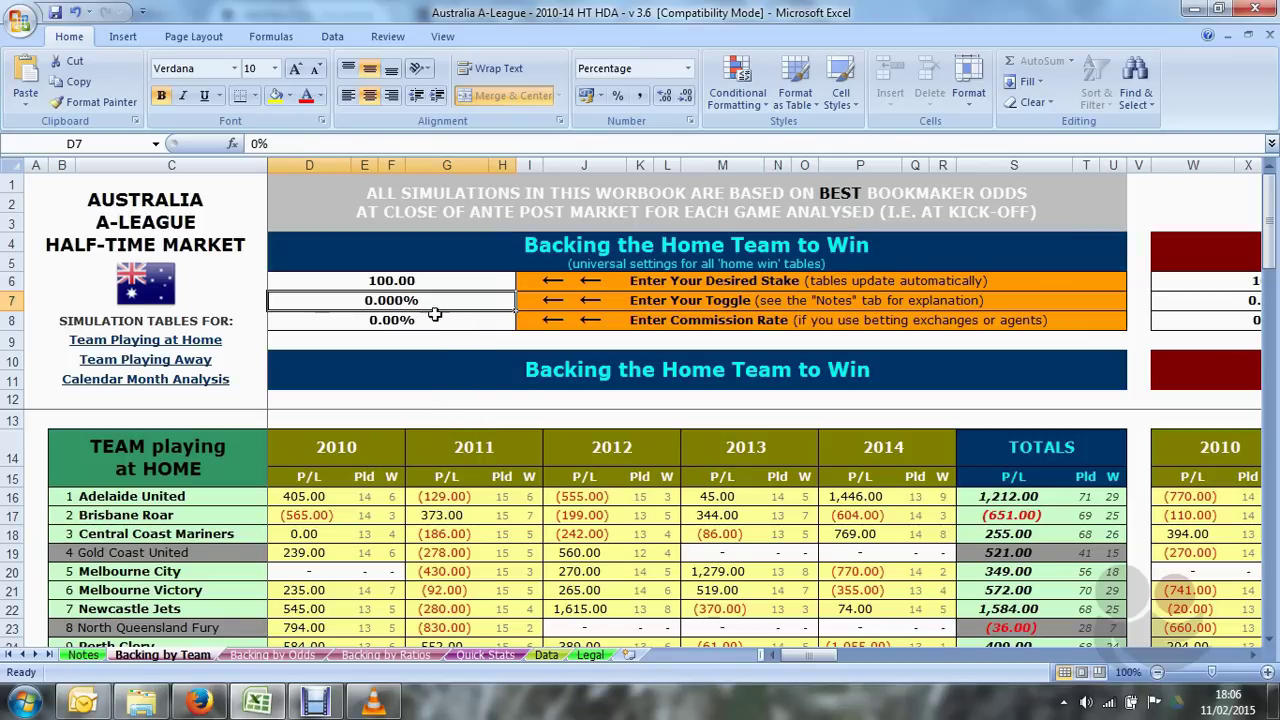
{"action": "left_click", "coordinate": [398, 319]}
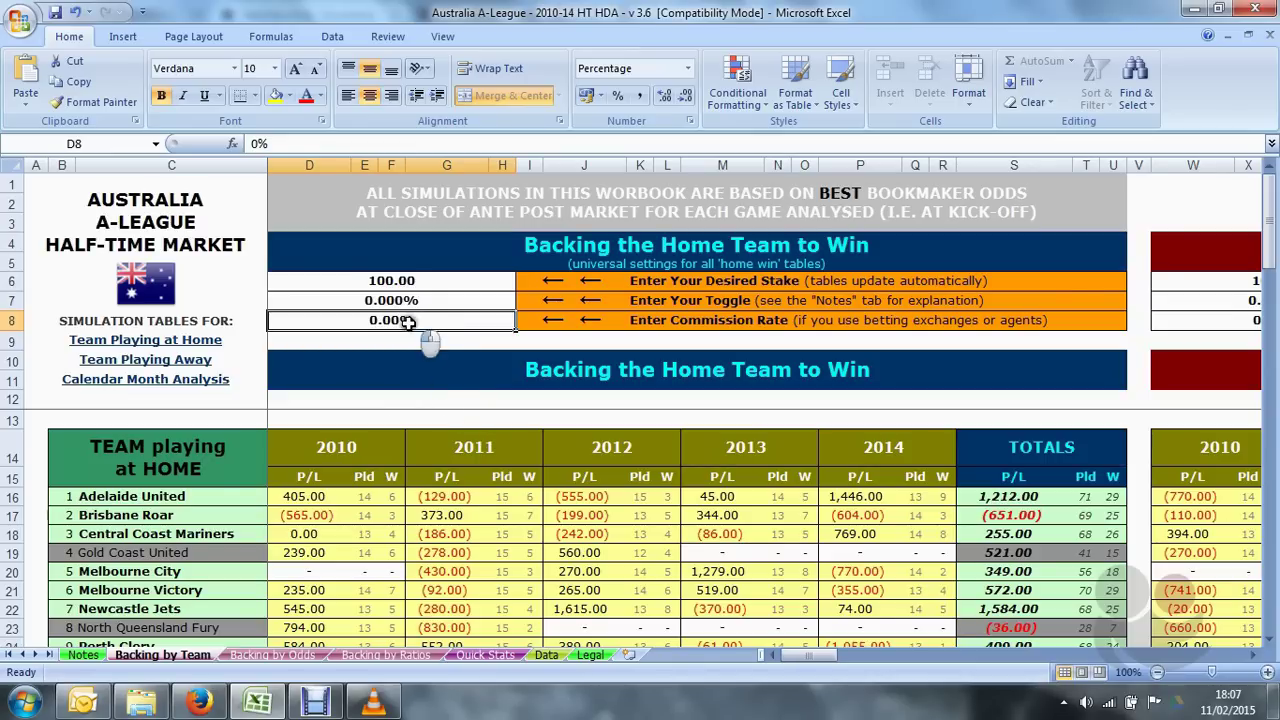
- Enter a 2% commission rate in D8 and confirm it shows 2.00%
{"action": "type", "text": "2"}
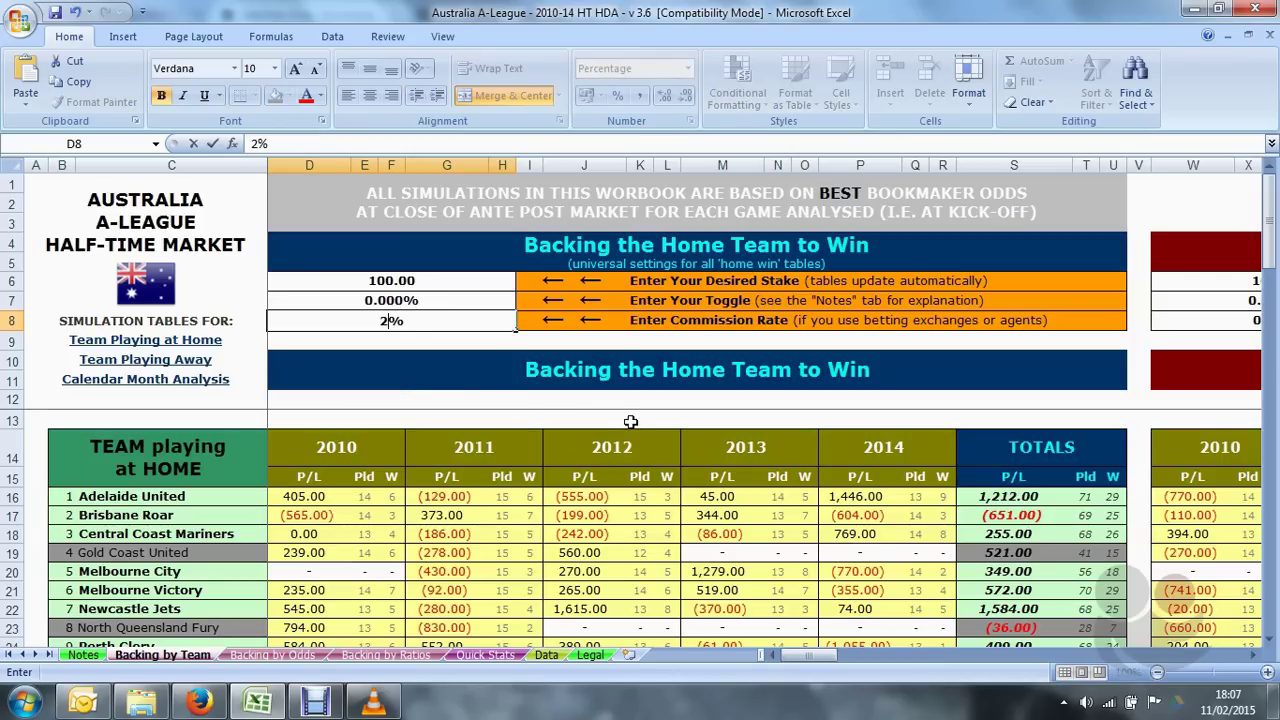
{"action": "scroll", "coordinate": [668, 460], "scroll_direction": "down", "scroll_amount": 2}
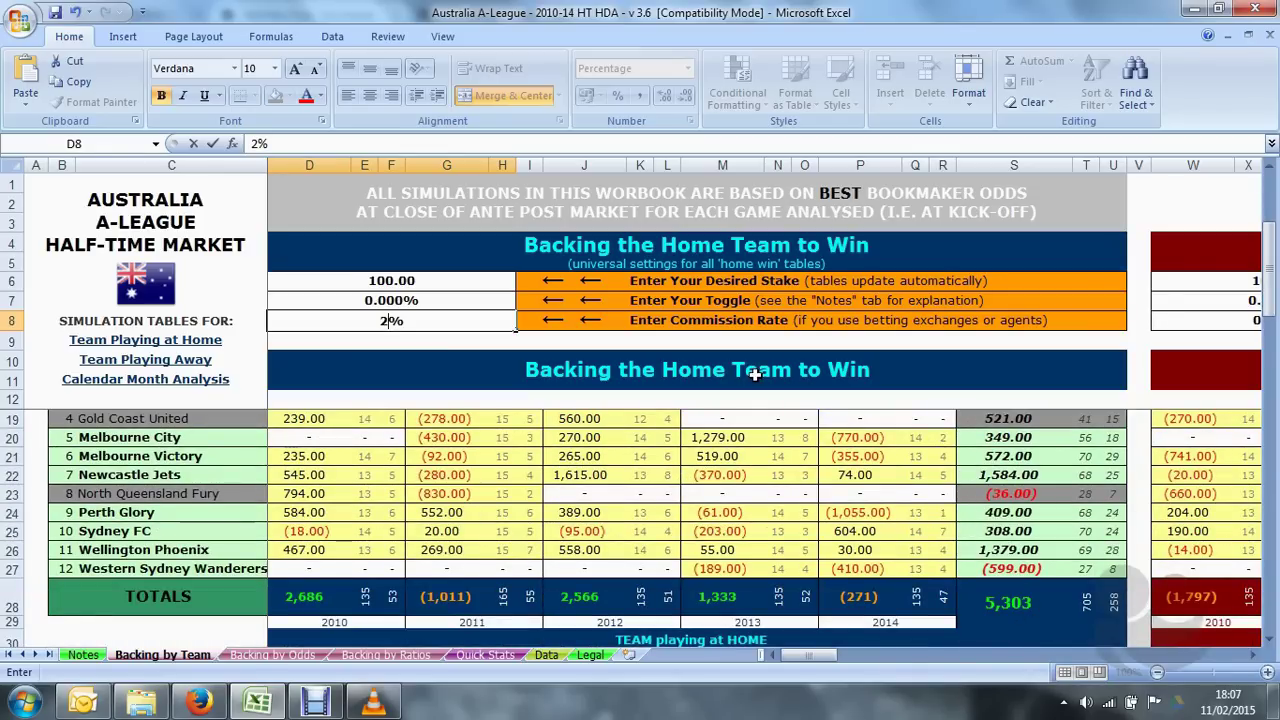
{"action": "left_click", "coordinate": [416, 343]}
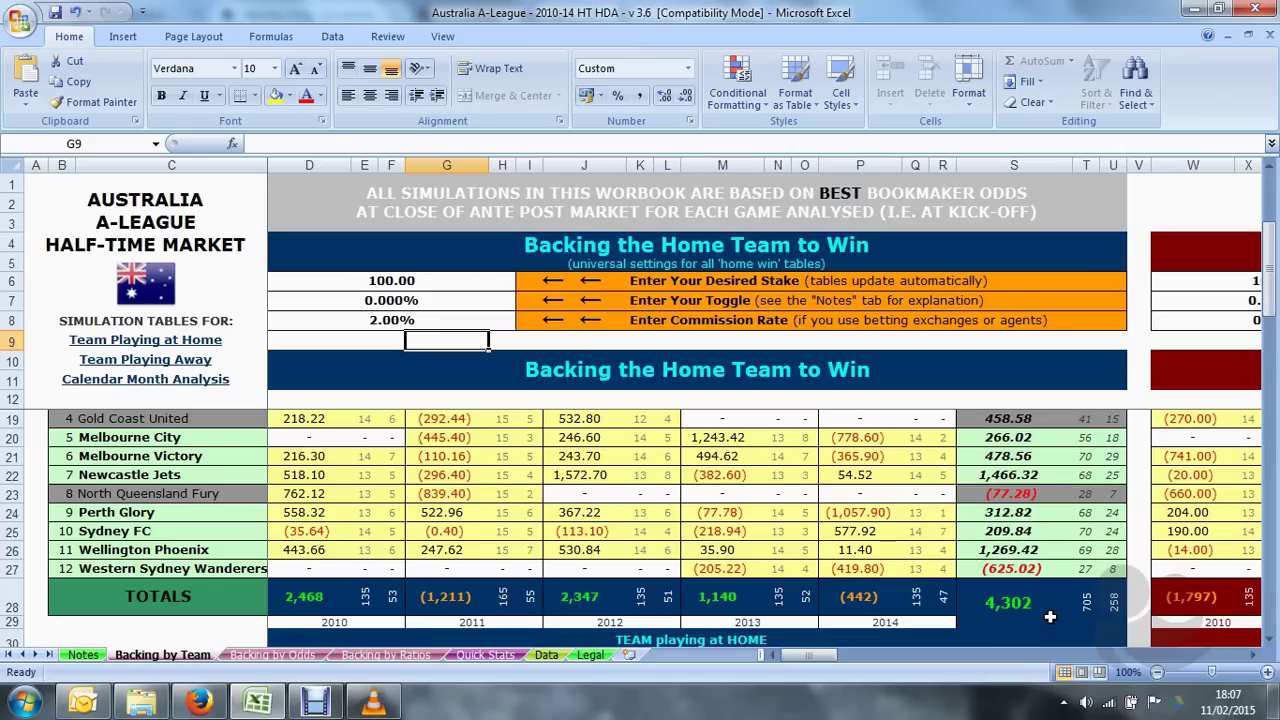
{"action": "left_click", "coordinate": [403, 322]}
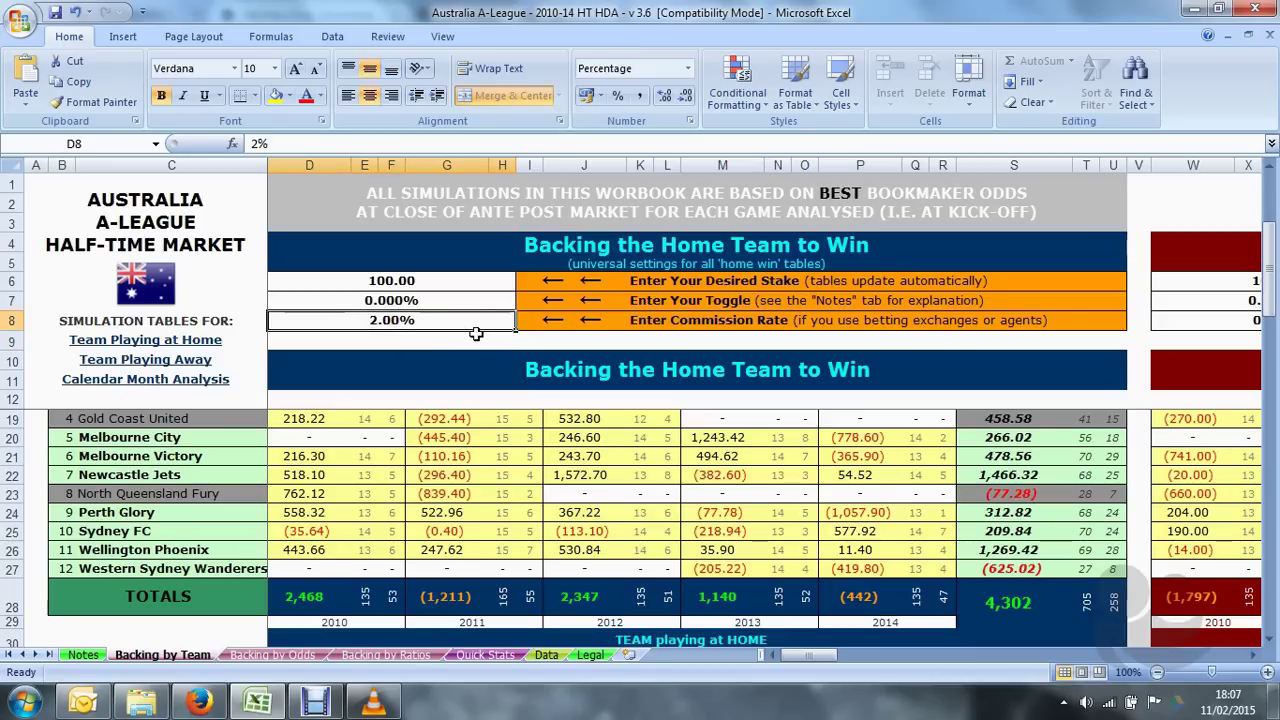
- Set the toggle to 1 and check the grand total recalculates to 6,681
{"action": "left_click", "coordinate": [412, 298]}
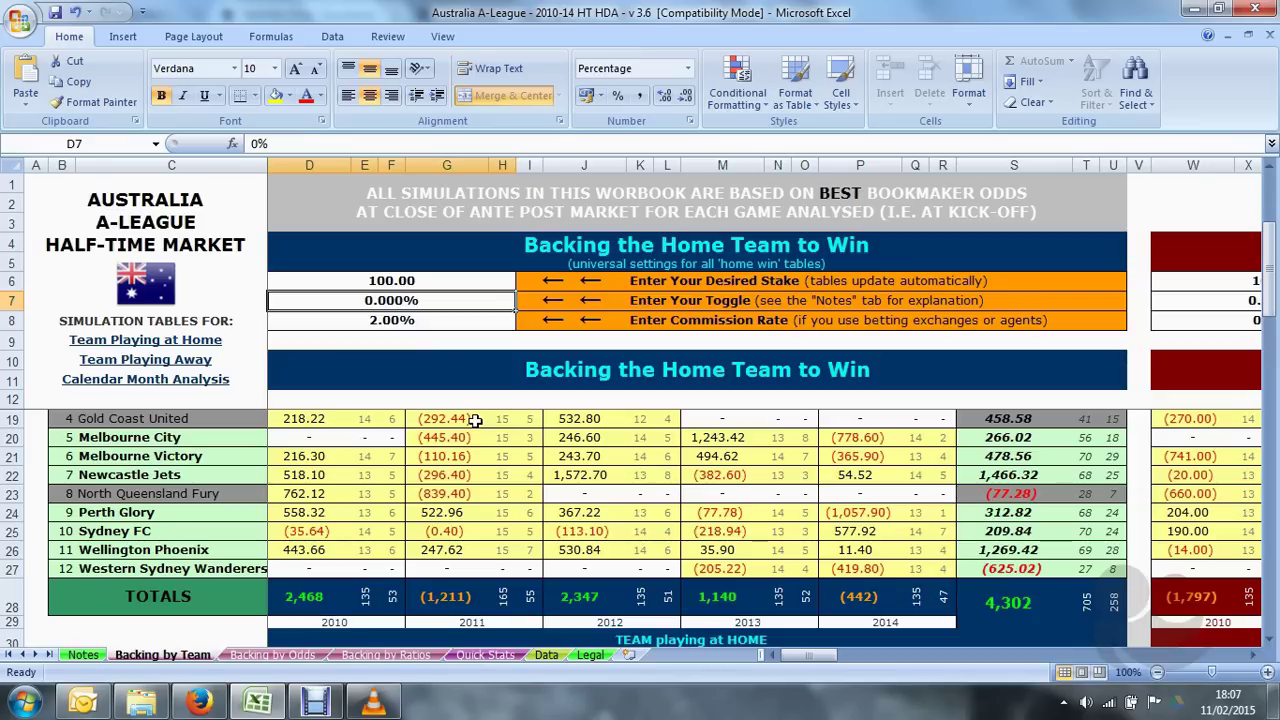
{"action": "type", "text": "1"}
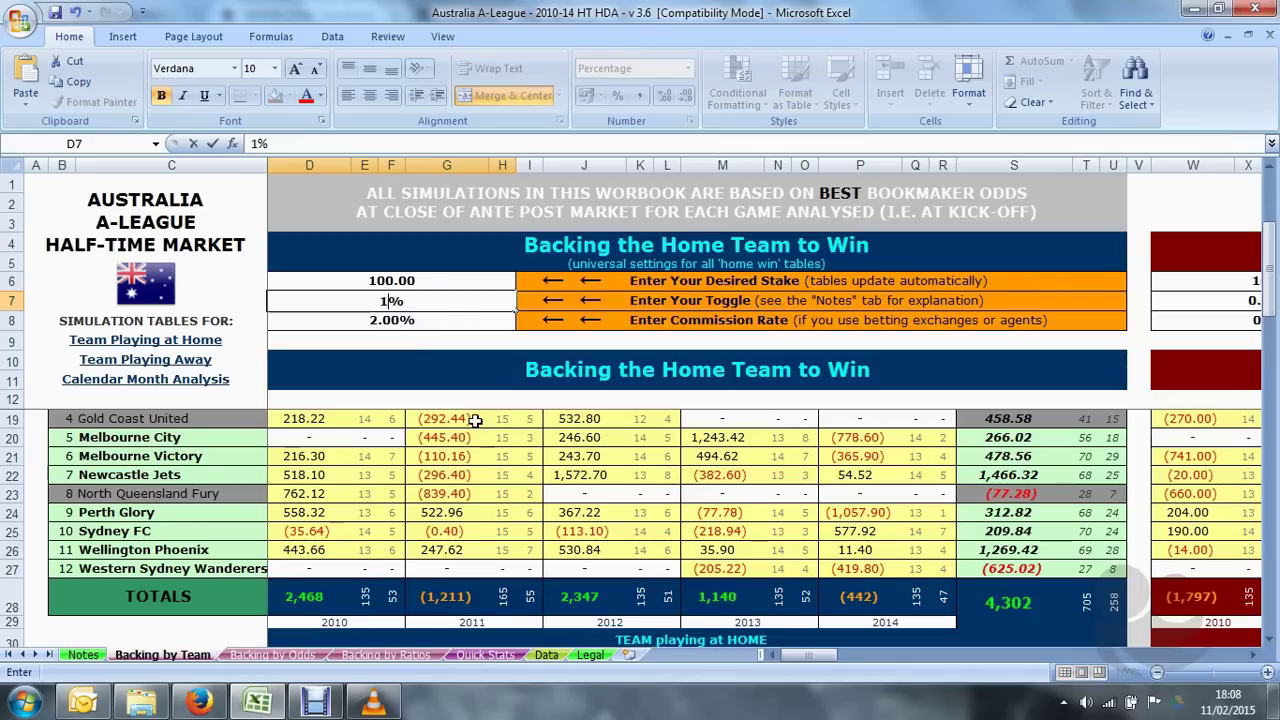
{"action": "key", "text": "Return"}
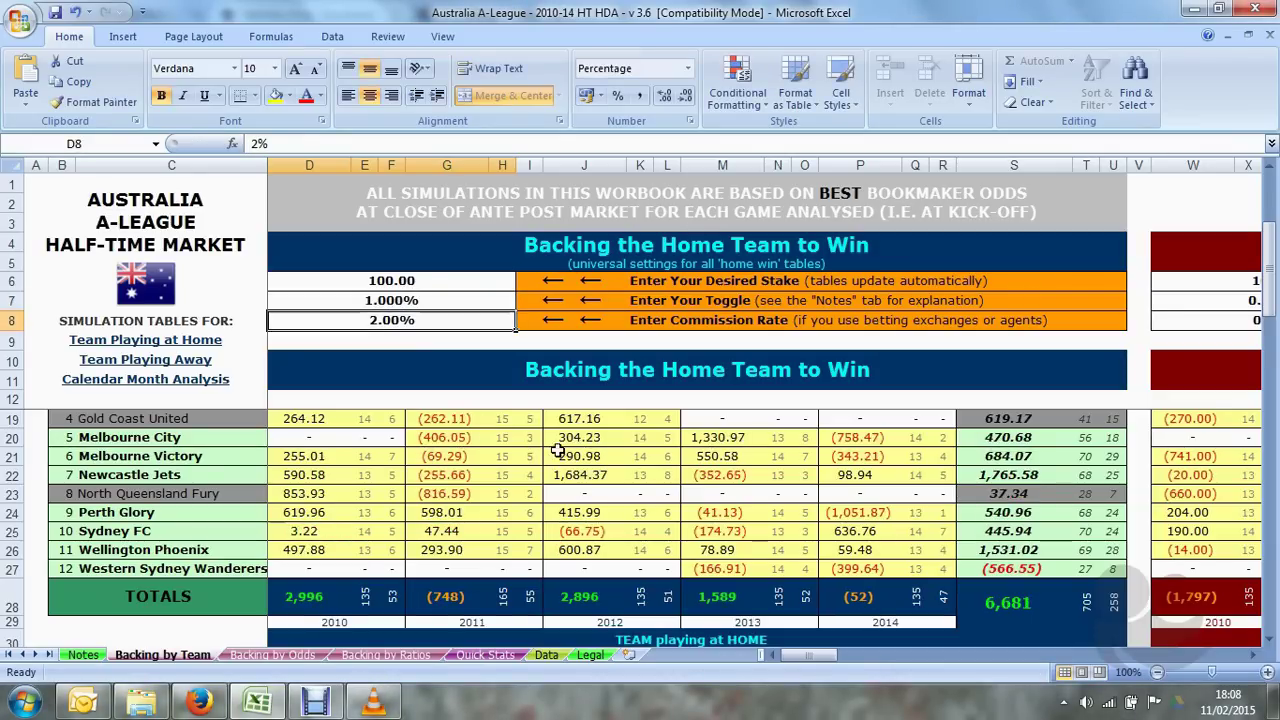
{"action": "left_click", "coordinate": [1018, 604]}
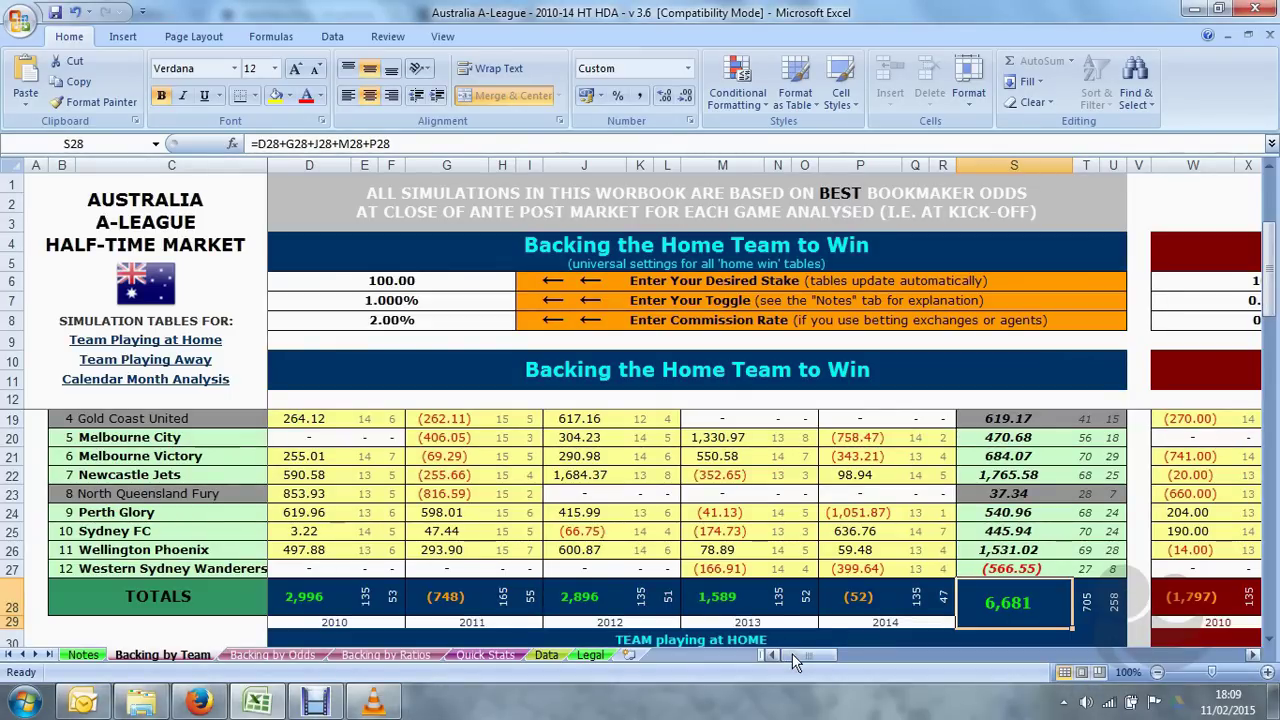
{"action": "left_click_drag", "start_coordinate": [792, 655], "coordinate": [832, 655]}
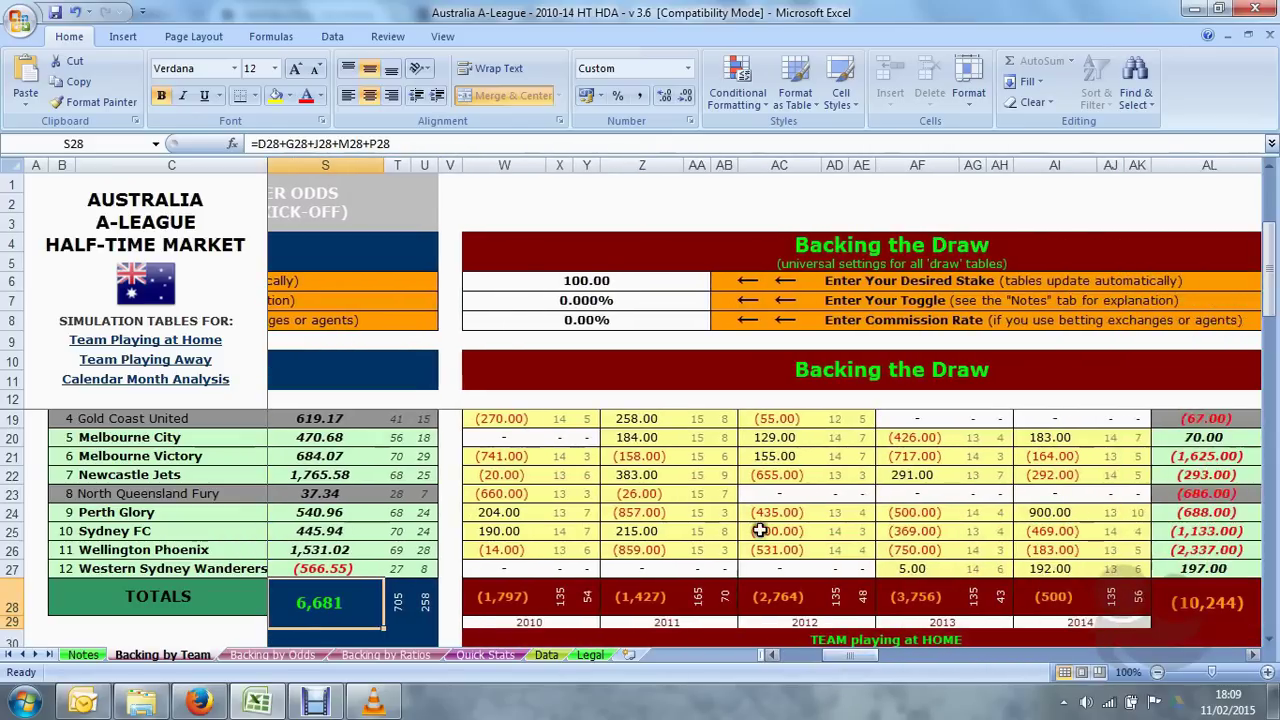
{"action": "left_click", "coordinate": [584, 278]}
{"action": "left_click", "coordinate": [588, 298]}
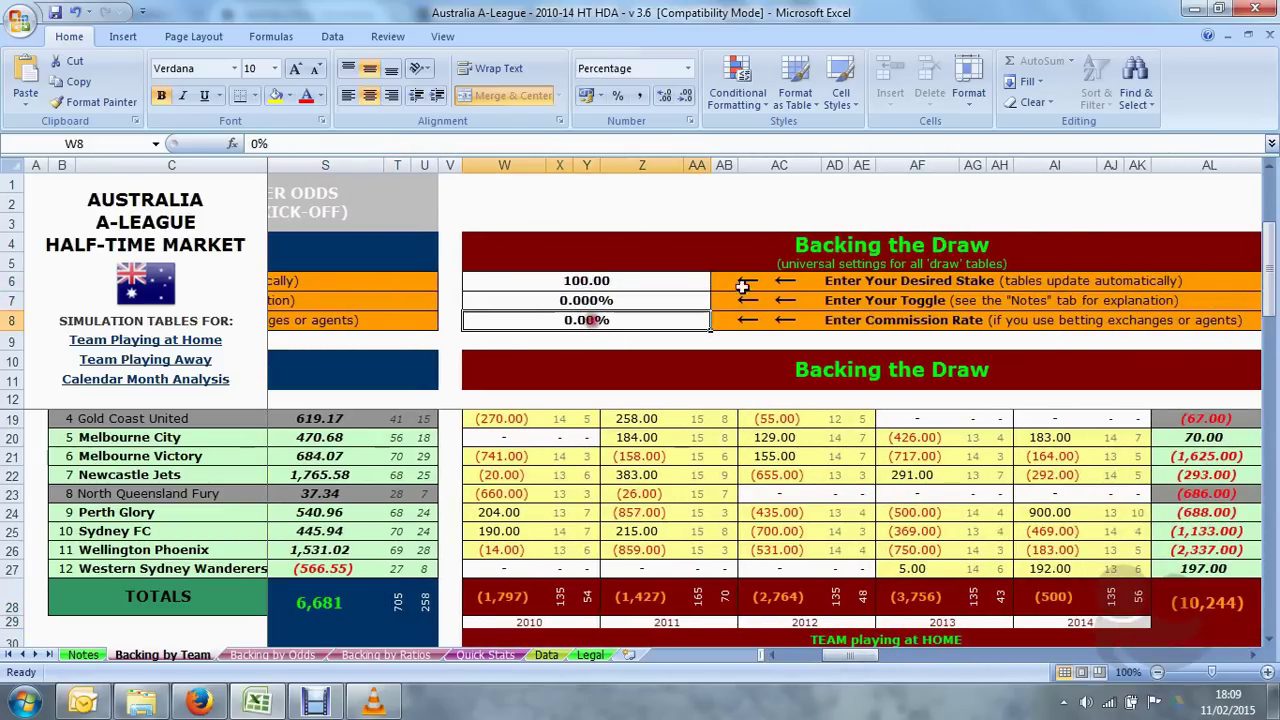
{"action": "left_click", "coordinate": [749, 253]}
{"action": "left_click_drag", "start_coordinate": [850, 658], "coordinate": [948, 662]}
{"action": "left_click_drag", "start_coordinate": [962, 663], "coordinate": [965, 663]}
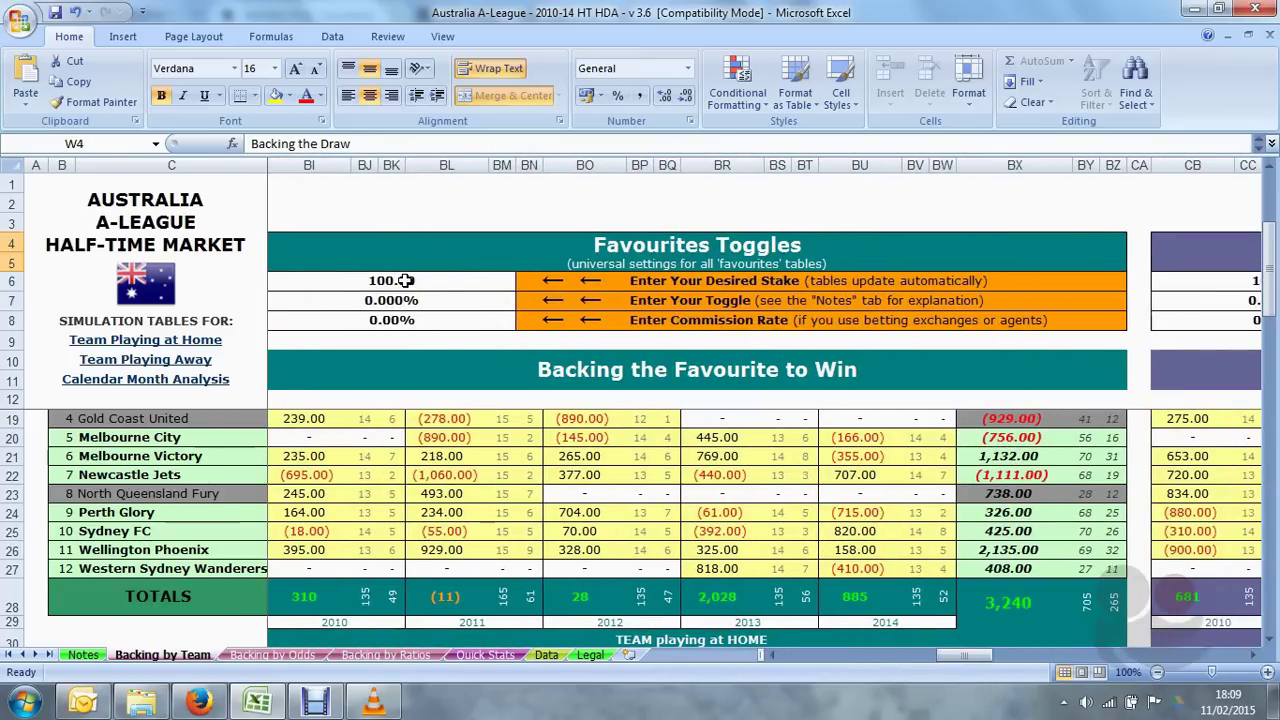
{"action": "left_click_drag", "start_coordinate": [408, 280], "coordinate": [407, 321]}
{"action": "left_click_drag", "start_coordinate": [1226, 282], "coordinate": [1226, 320]}
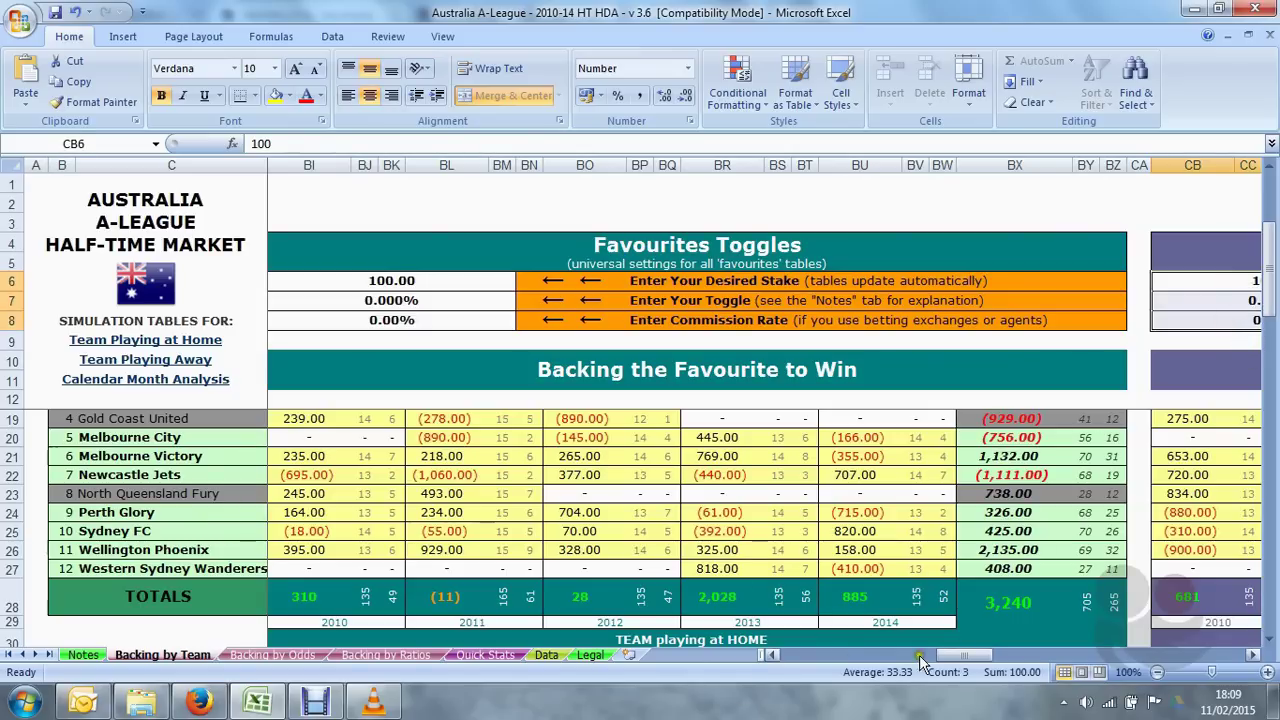
{"action": "left_click_drag", "start_coordinate": [965, 656], "coordinate": [1105, 660]}
{"action": "left_click", "coordinate": [808, 370]}
{"action": "left_click", "coordinate": [866, 376]}
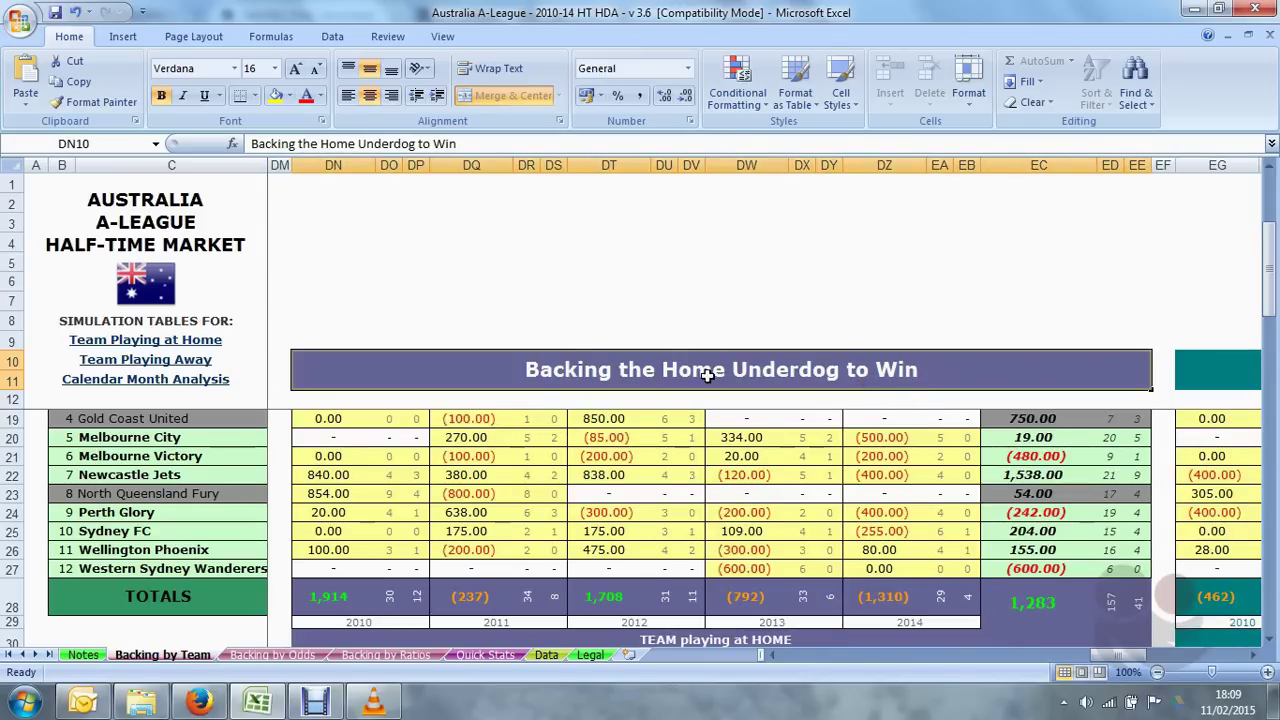
{"action": "left_click_drag", "start_coordinate": [1106, 660], "coordinate": [990, 660]}
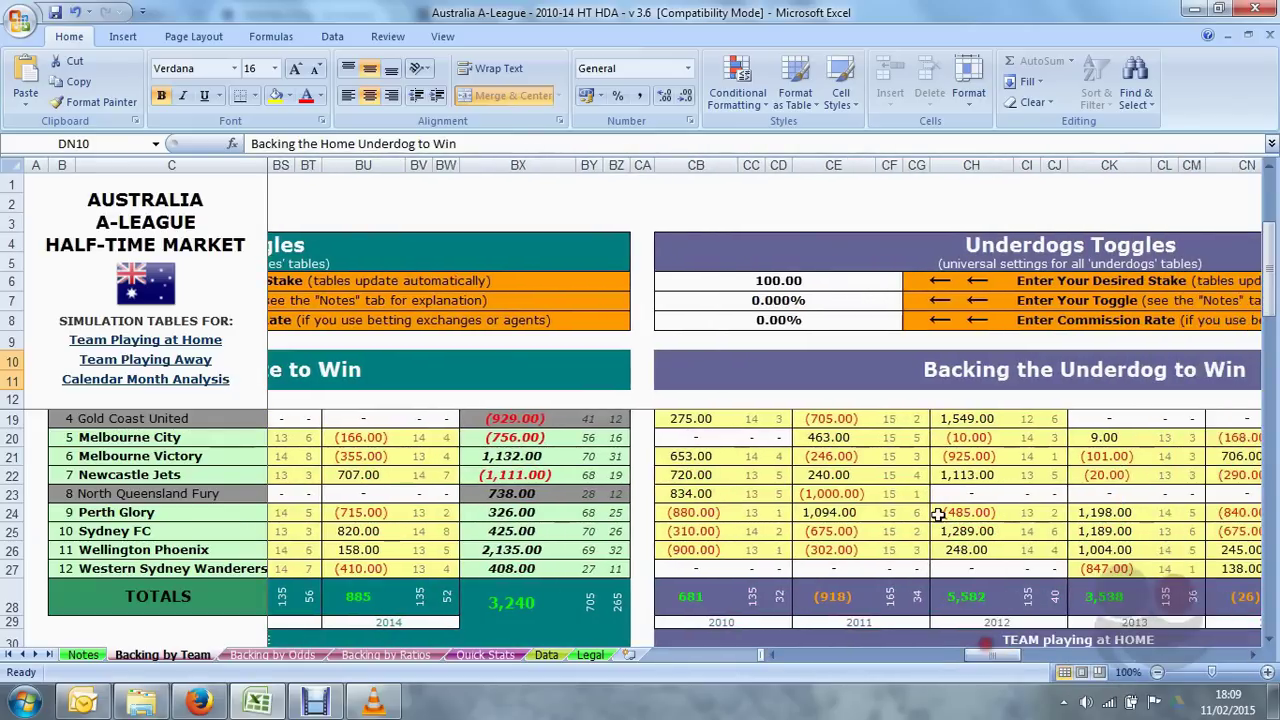
{"action": "left_click", "coordinate": [772, 284]}
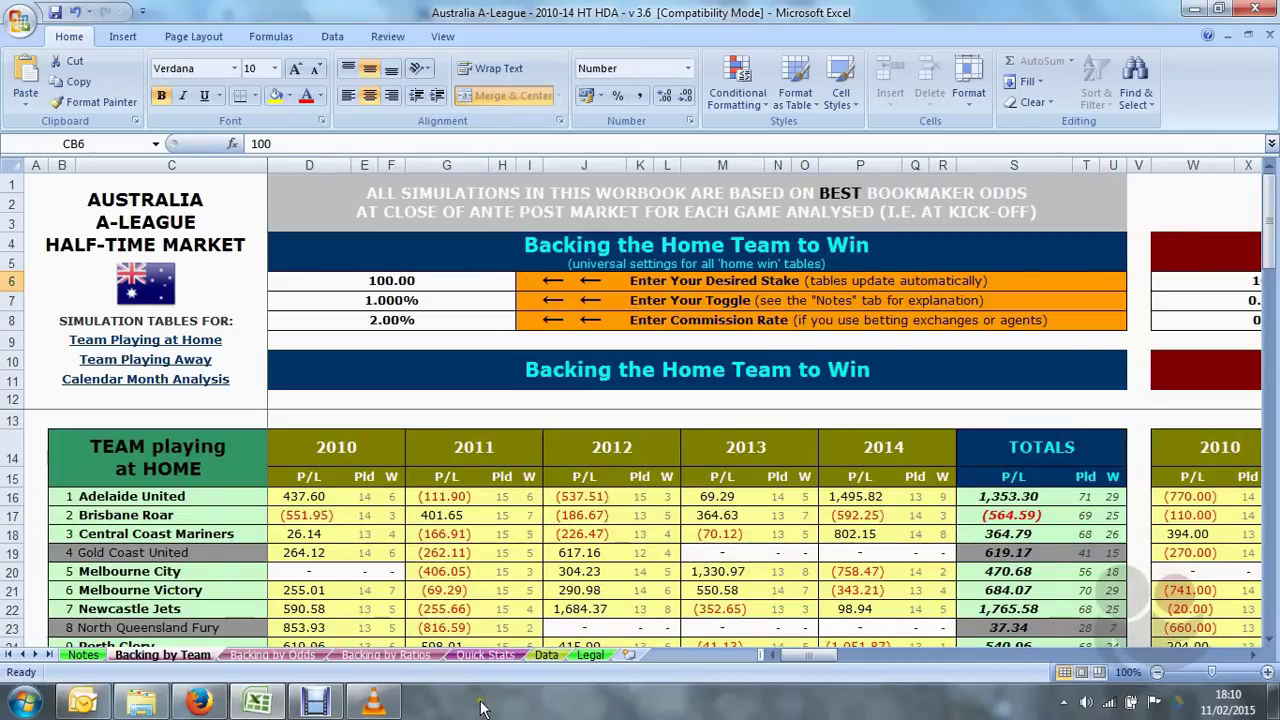
{"action": "scroll", "coordinate": [456, 510], "scroll_direction": "down", "scroll_amount": 1}
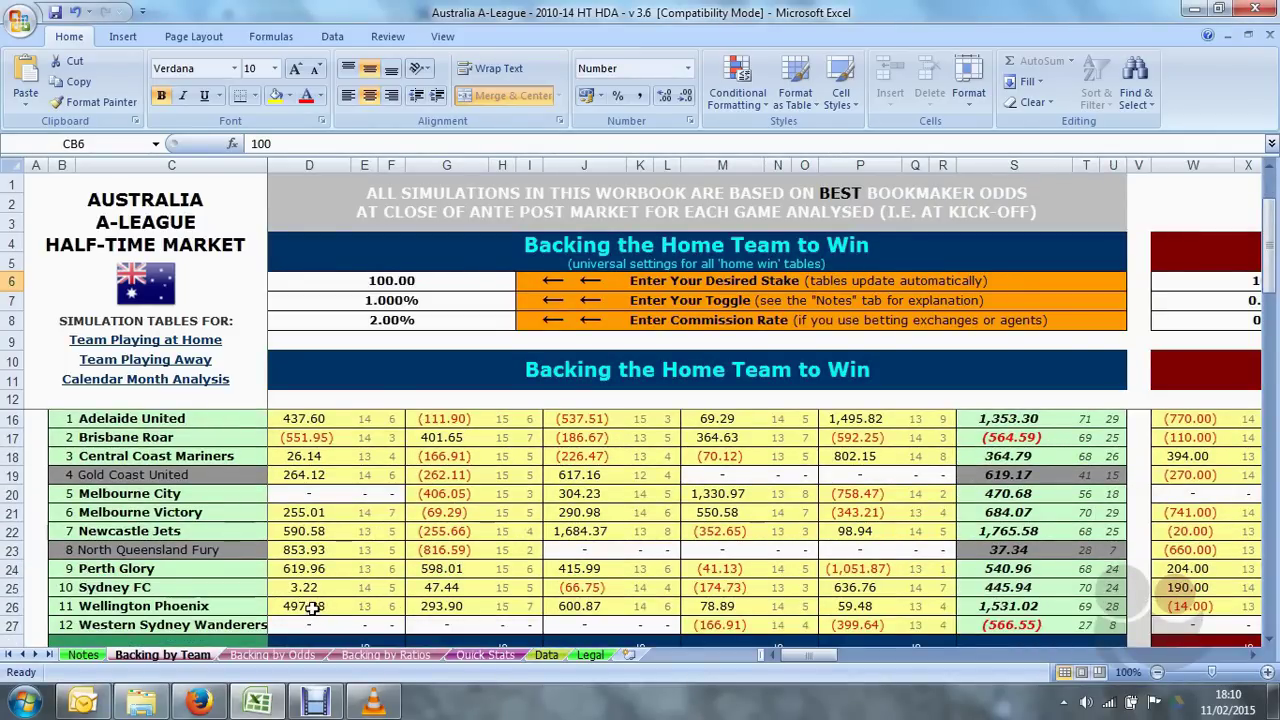
{"action": "left_click", "coordinate": [120, 606]}
{"action": "left_click", "coordinate": [298, 607]}
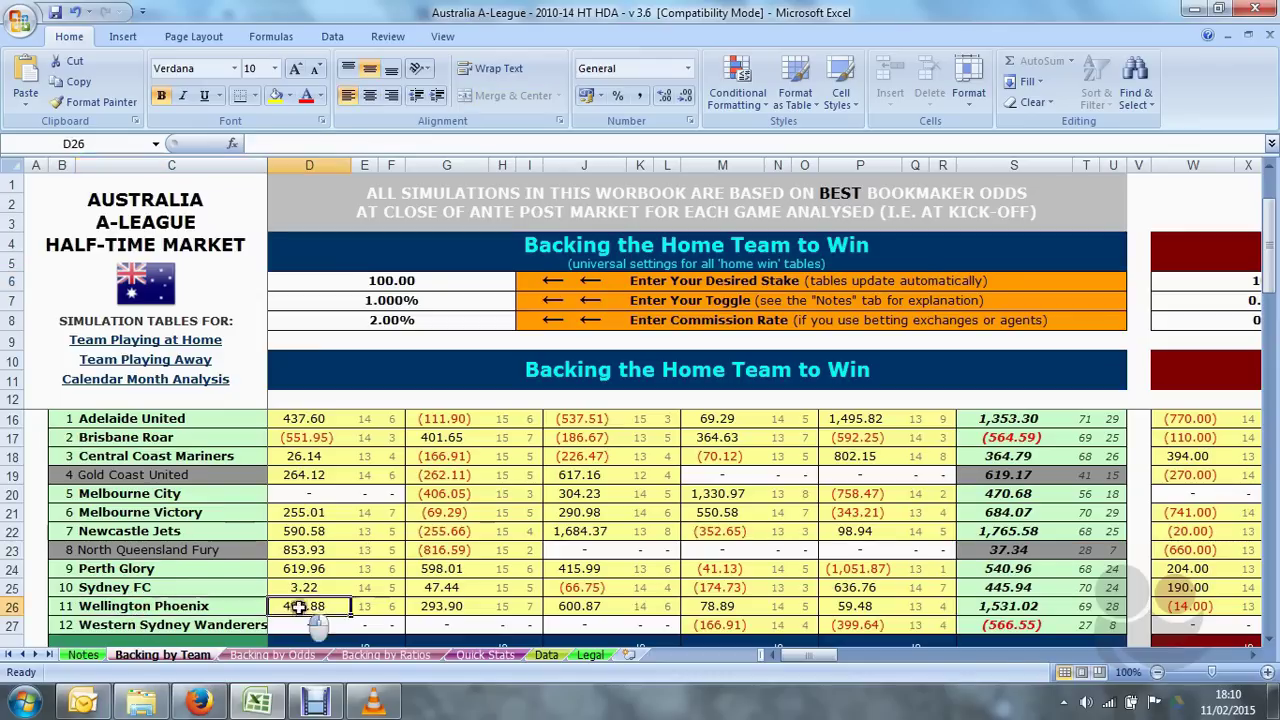
{"action": "left_click_drag", "start_coordinate": [298, 607], "coordinate": [942, 612]}
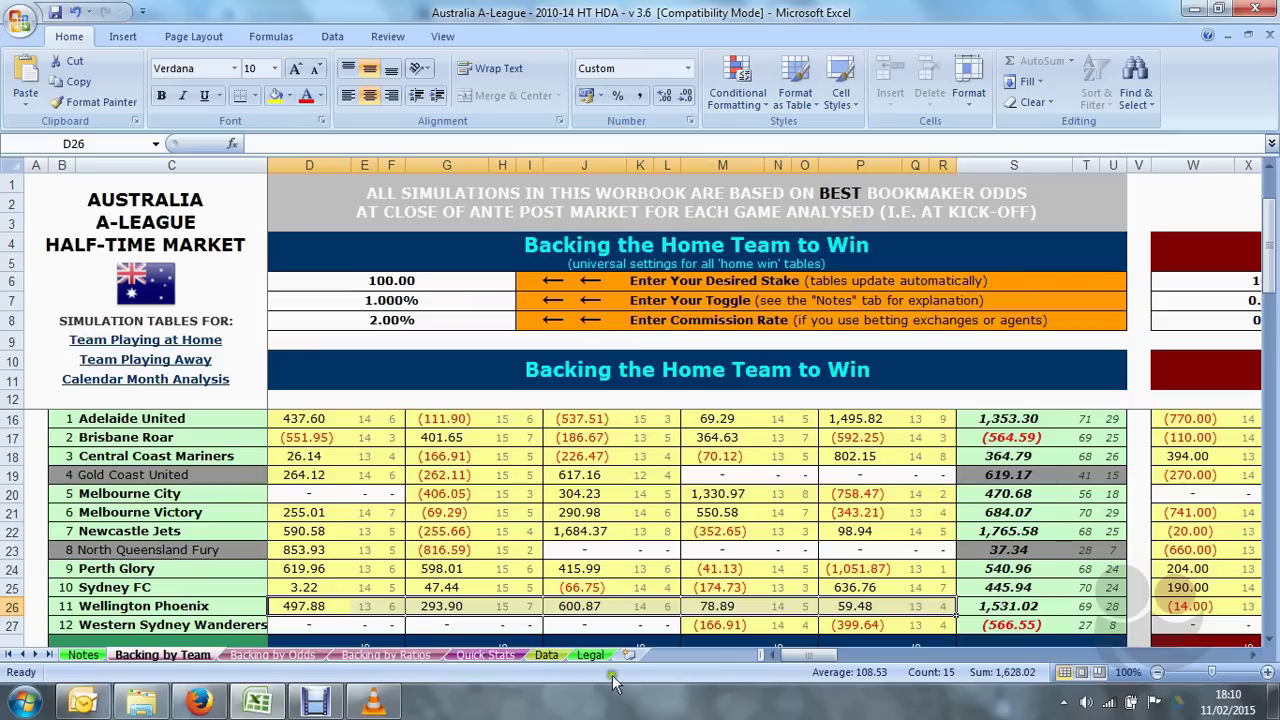
{"action": "left_click", "coordinate": [1022, 610]}
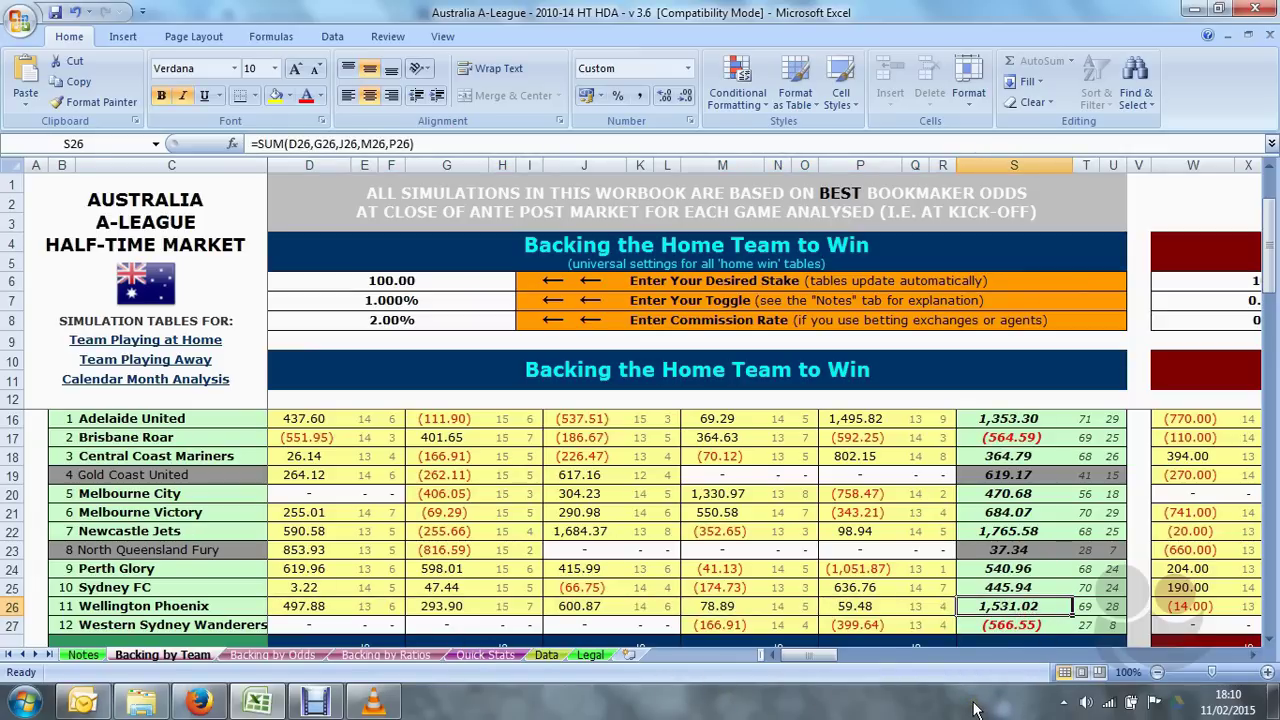
{"action": "left_click", "coordinate": [1088, 607]}
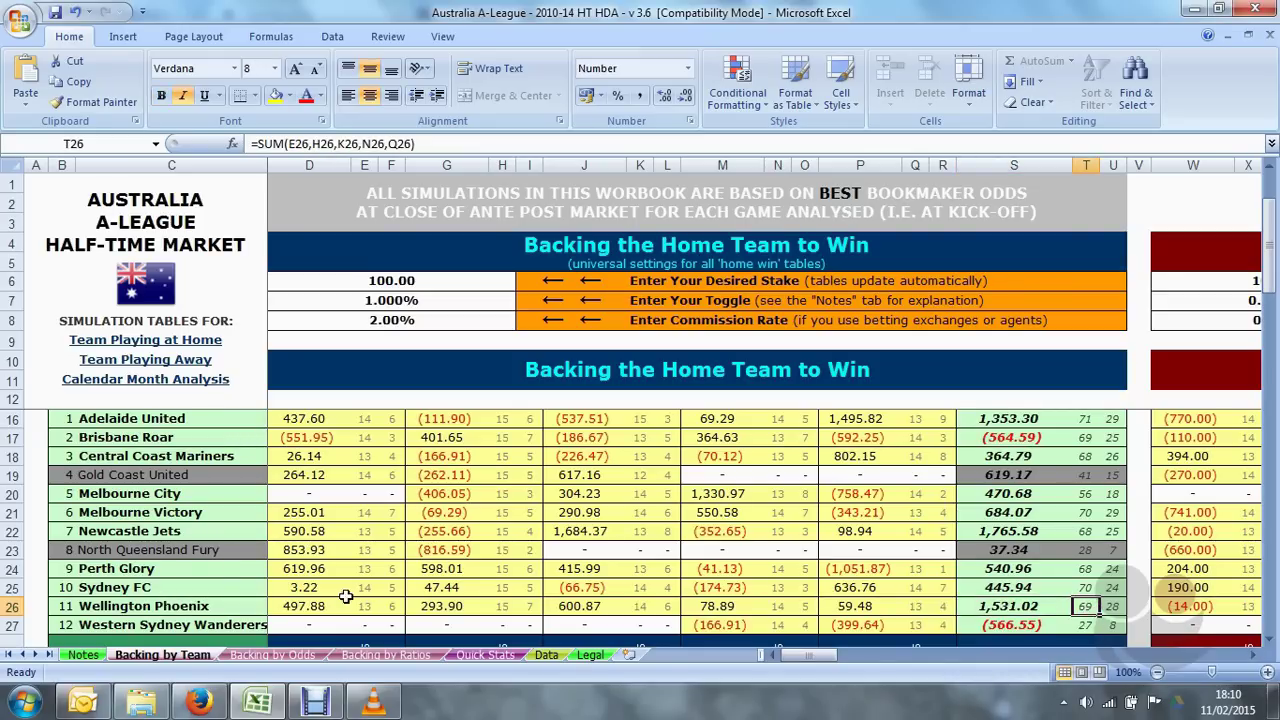
{"action": "left_click", "coordinate": [1110, 606]}
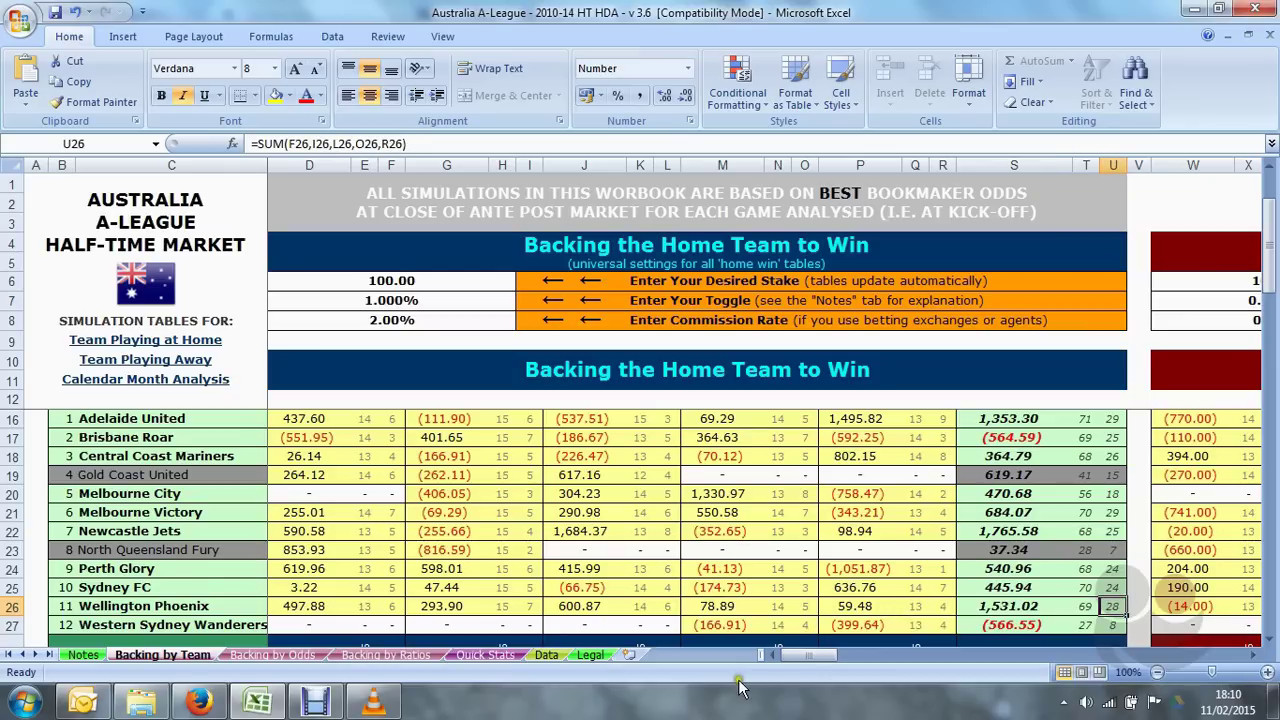
{"action": "scroll", "coordinate": [714, 680], "scroll_direction": "down", "scroll_amount": 1}
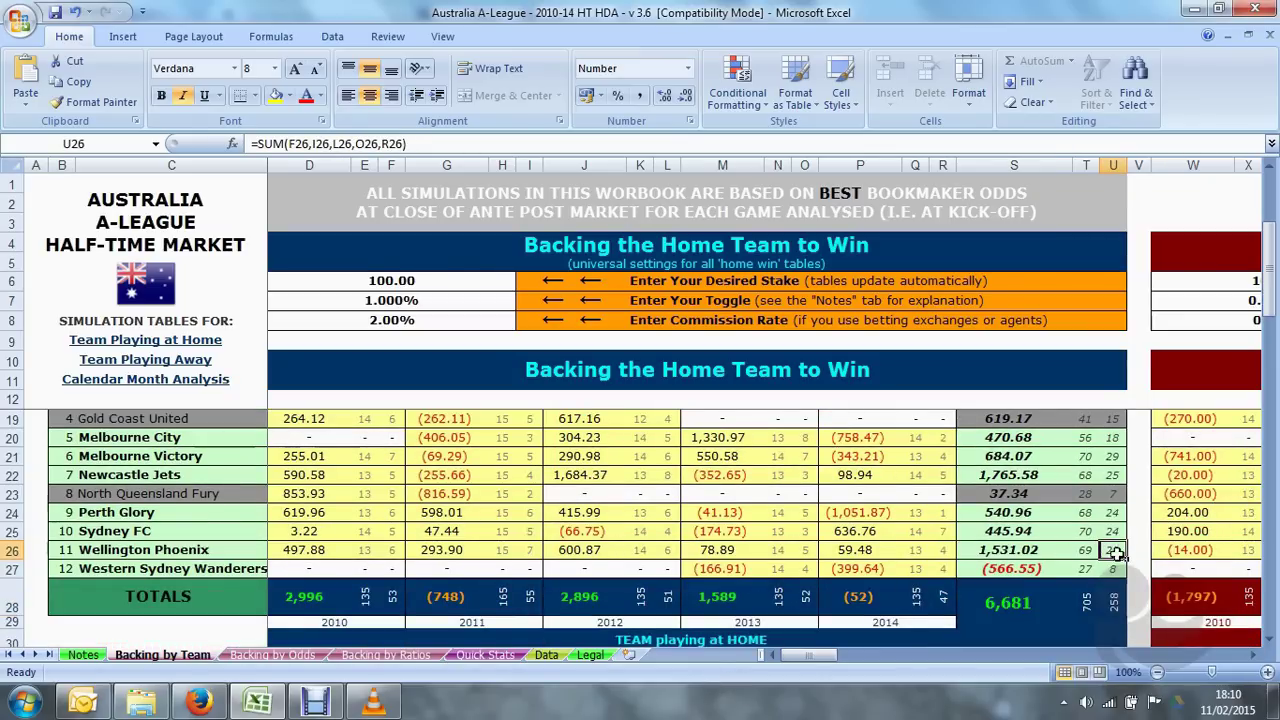
{"action": "left_click", "coordinate": [985, 549]}
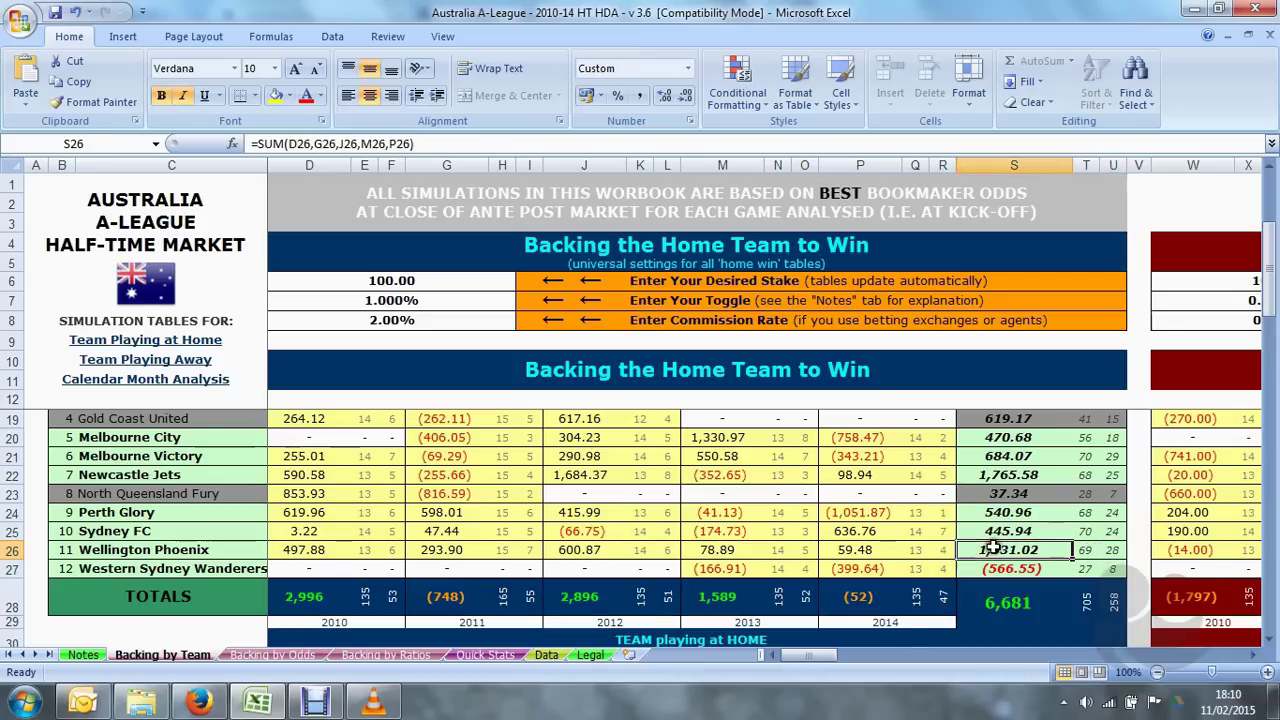
{"action": "left_click", "coordinate": [1003, 612]}
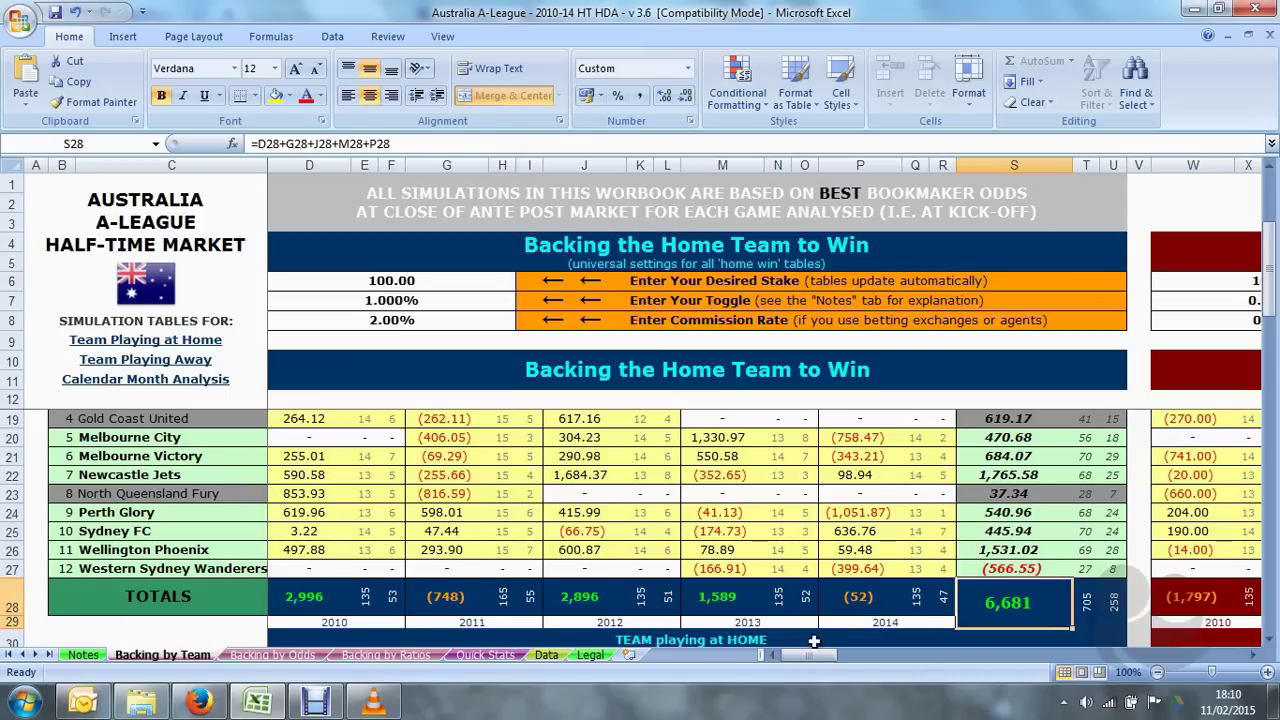
{"action": "mouse_move", "coordinate": [800, 655]}
{"action": "left_mouse_down"}
{"action": "mouse_move", "coordinate": [830, 680]}
{"action": "mouse_move", "coordinate": [925, 688]}
{"action": "mouse_move", "coordinate": [785, 655]}
{"action": "left_mouse_up"}
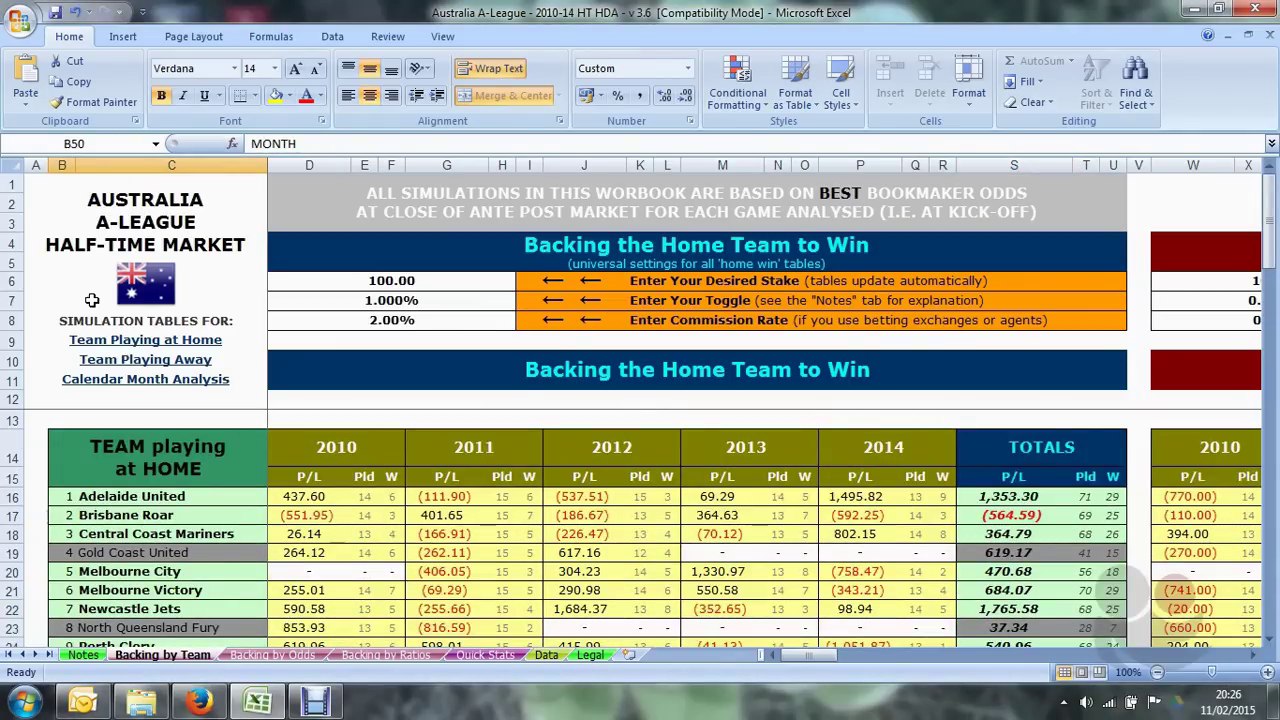
- Follow the Team Playing Away link and select the MONTH table heading in B50
{"action": "left_click", "coordinate": [150, 366]}
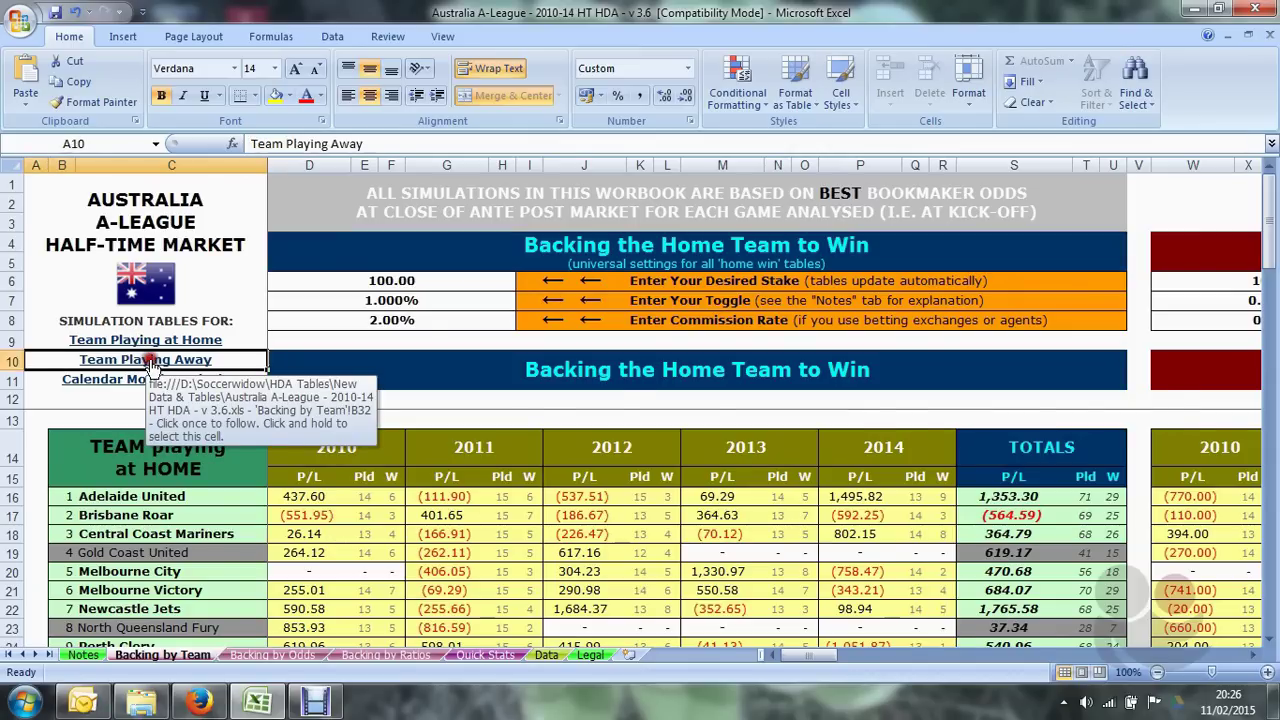
{"action": "scroll", "coordinate": [172, 588], "scroll_direction": "down", "scroll_amount": 6}
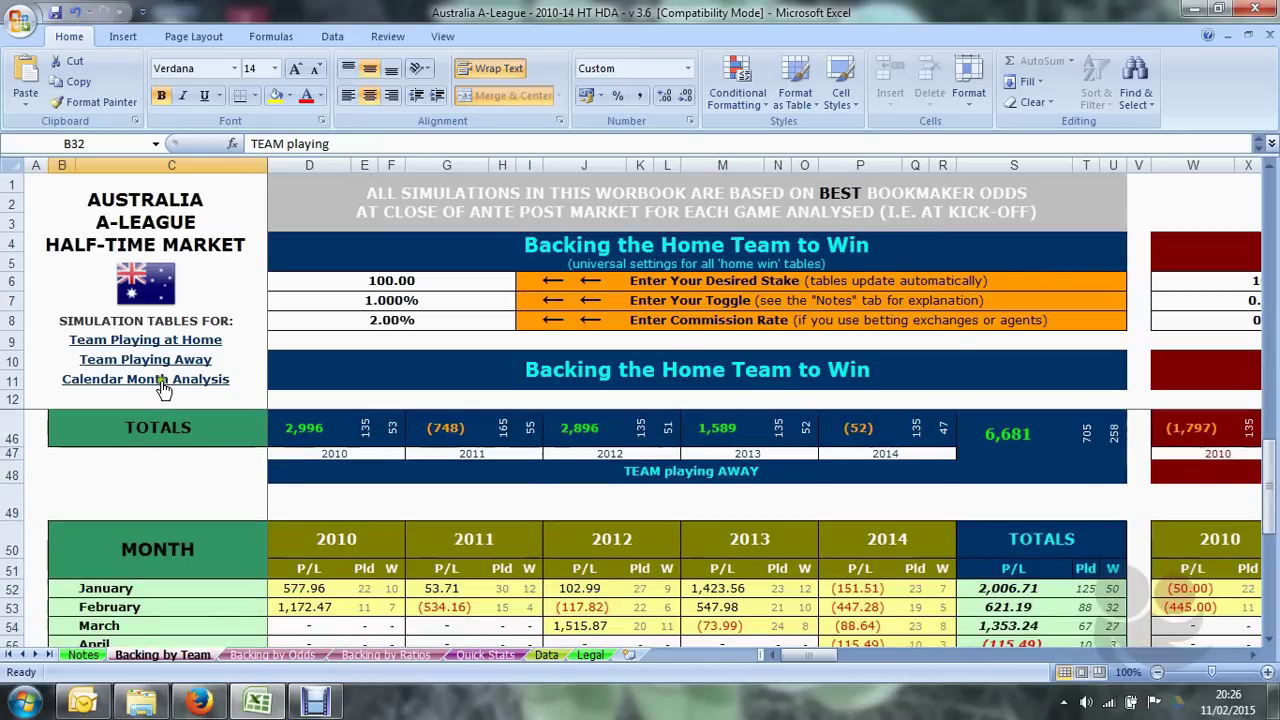
{"action": "left_click", "coordinate": [246, 572]}
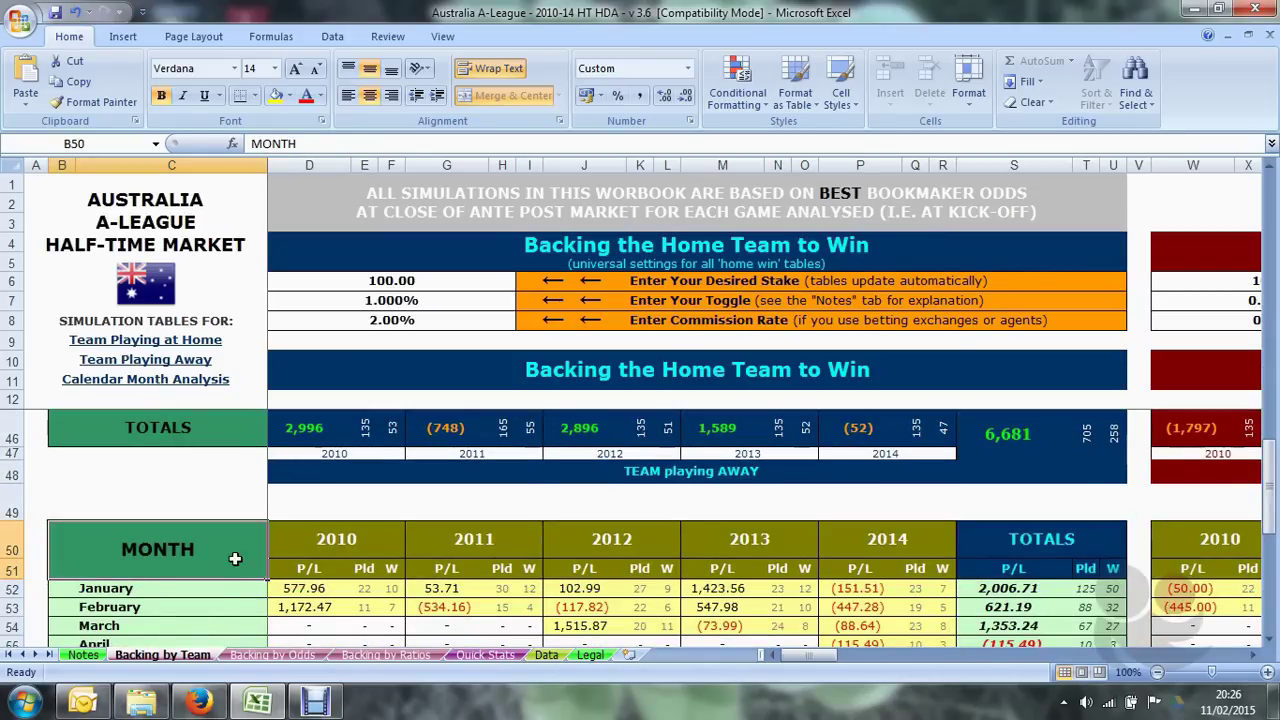